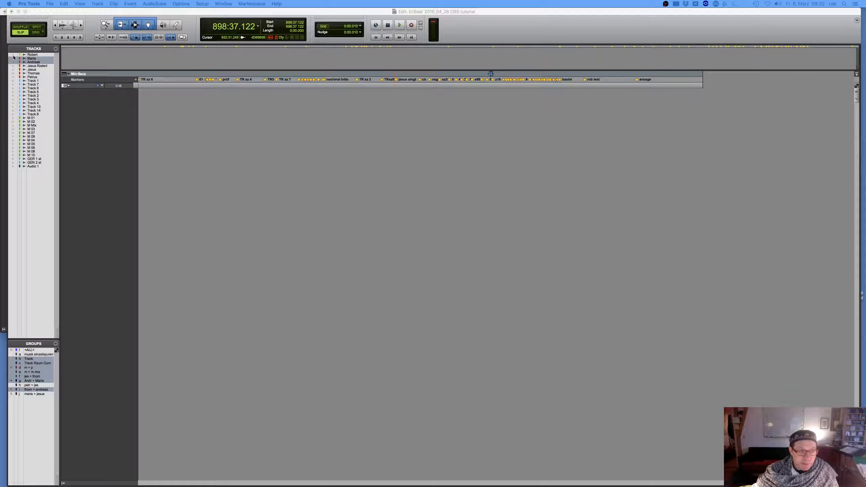
Show all hidden tracks of the session, from Robert down to Audio 1, in the Edit window
{"action": "left_click", "coordinate": [14, 55]}
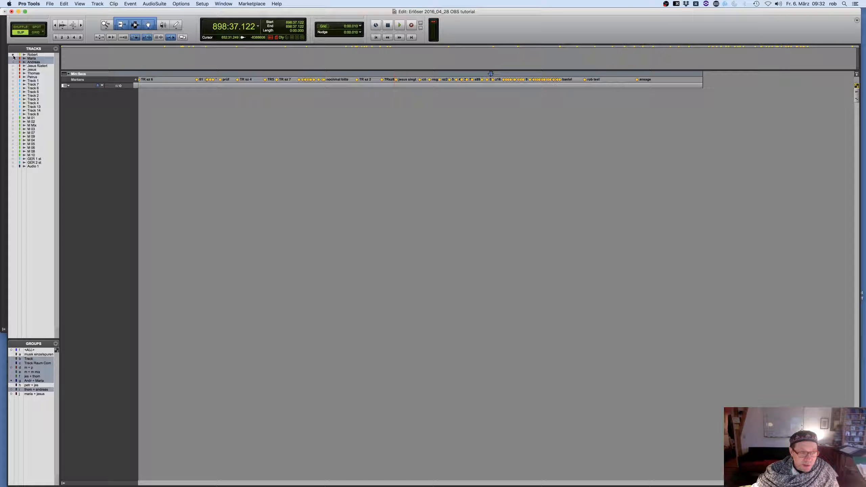
{"action": "left_click", "coordinate": [13, 78]}
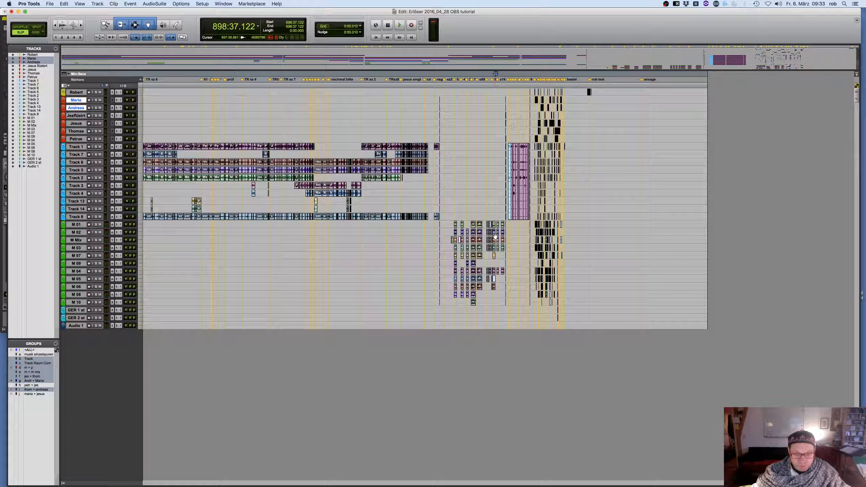
Delete the piano trumpet clips on the M tracks between the sz 1 fein marker and the stretched jesus on cross clips
{"action": "left_click", "coordinate": [532, 92]}
{"action": "key", "text": "t"}
{"action": "key", "text": "t"}
{"action": "key", "text": "t"}
{"action": "key", "text": "t"}
{"action": "key", "text": "t"}
{"action": "key", "text": "t"}
{"action": "key", "text": "t"}
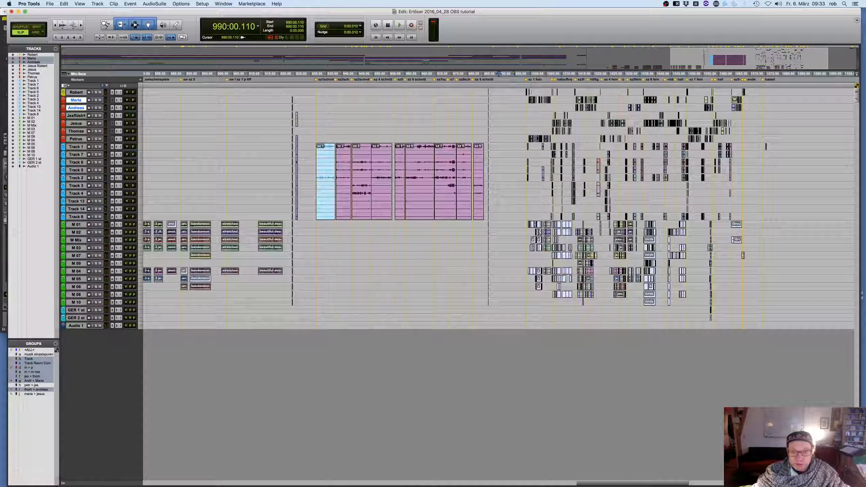
{"action": "scroll", "coordinate": [539, 127], "scroll_direction": "right", "scroll_amount": 10}
{"action": "scroll", "coordinate": [539, 129], "scroll_direction": "right", "scroll_amount": 10}
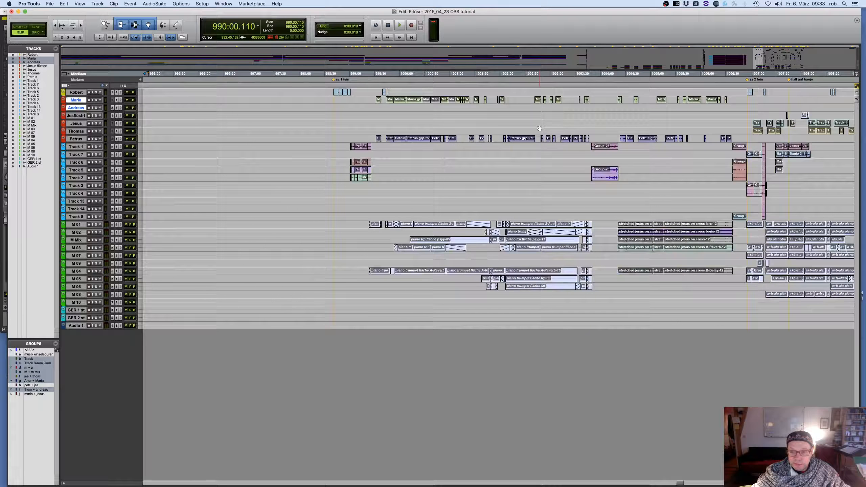
{"action": "left_click_drag", "start_coordinate": [327, 226], "coordinate": [569, 280]}
{"action": "key", "text": "BackSpace"}
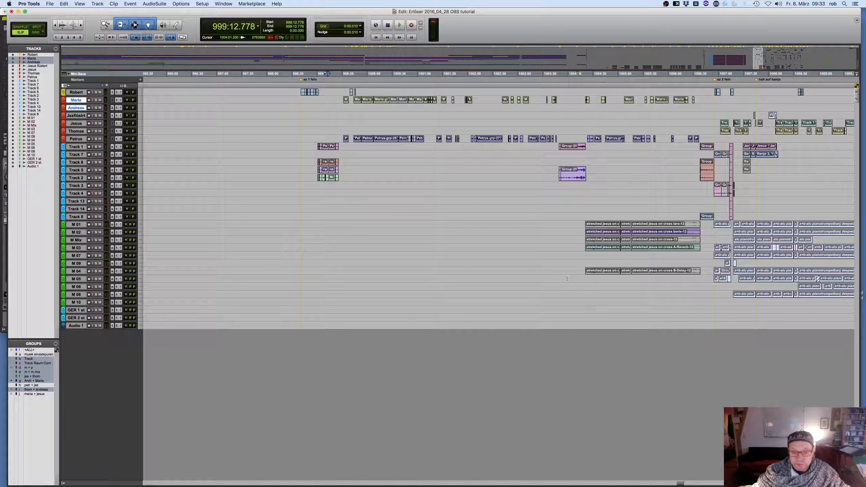
Enlarge all tracks together to a medium height, with an overview of the markers from sz 1 fein to ende
{"action": "scroll", "coordinate": [532, 224], "scroll_direction": "right", "scroll_amount": 8}
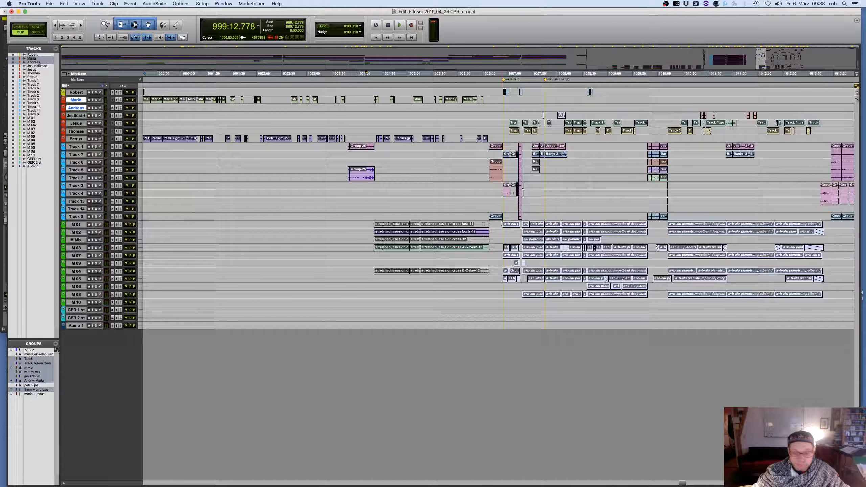
{"action": "key", "text": "r"}
{"action": "key", "text": "r"}
{"action": "key", "text": "r"}
{"action": "scroll", "coordinate": [501, 225], "scroll_direction": "right", "scroll_amount": 3}
{"action": "scroll", "coordinate": [501, 224], "scroll_direction": "right", "scroll_amount": 5}
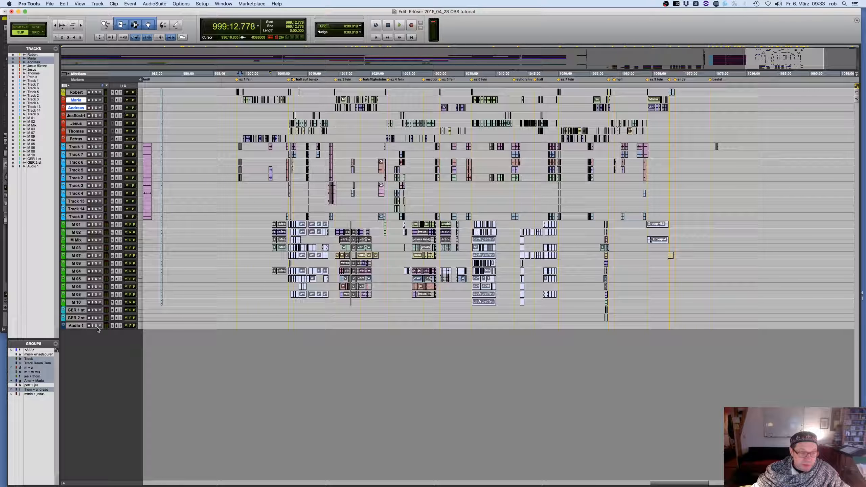
{"action": "left_click_drag", "start_coordinate": [98, 329], "coordinate": [98, 368]}
{"action": "scroll", "coordinate": [228, 172], "scroll_direction": "up", "scroll_amount": 10}
{"action": "scroll", "coordinate": [229, 172], "scroll_direction": "up", "scroll_amount": 15}
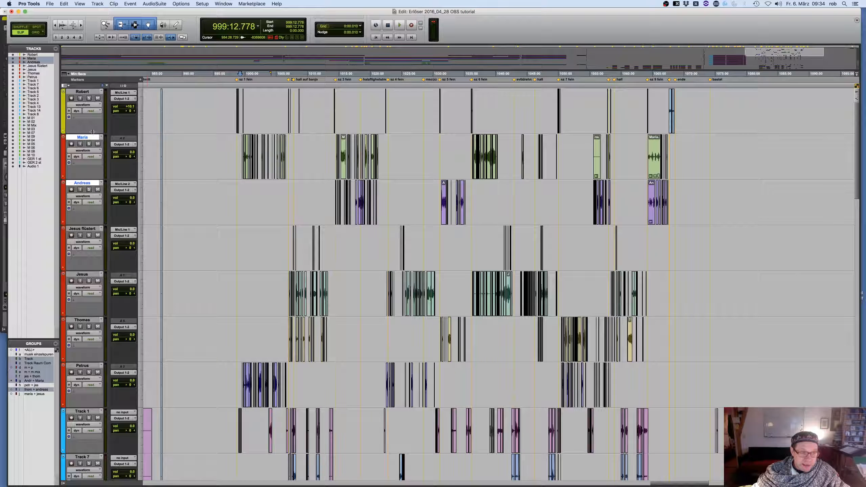
{"action": "left_click_drag", "start_coordinate": [93, 134], "coordinate": [95, 119]}
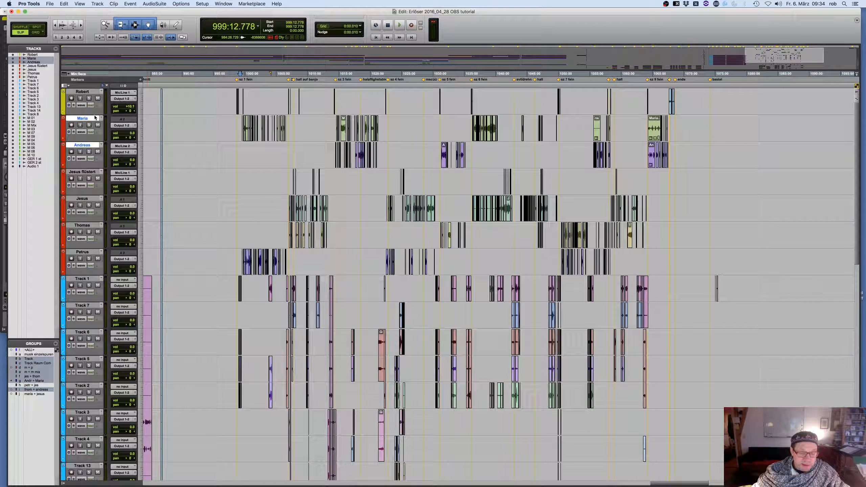
Place the edit cursor on the grouped Maria track at 998:39.399, just before the sz 1 fein marker
{"action": "left_click", "coordinate": [236, 126]}
{"action": "key", "text": "t"}
{"action": "key", "text": "t"}
{"action": "key", "text": "t"}
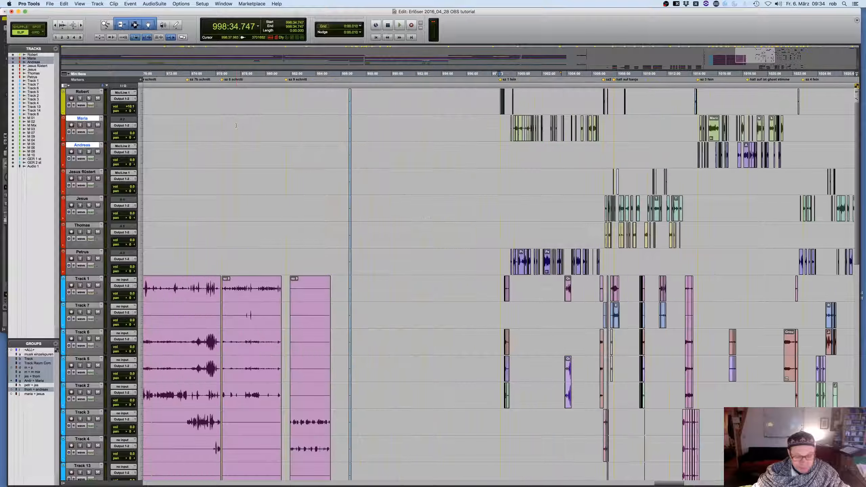
{"action": "key", "text": "t"}
{"action": "scroll", "coordinate": [307, 143], "scroll_direction": "right", "scroll_amount": 10}
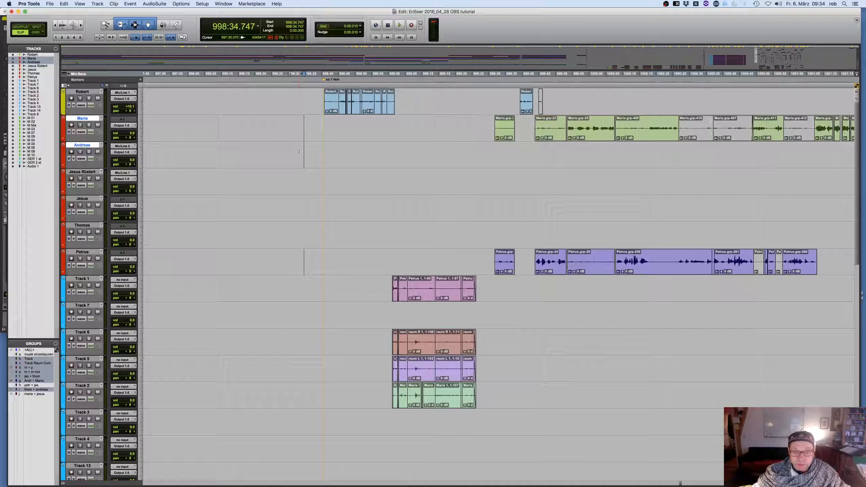
{"action": "left_click", "coordinate": [319, 122]}
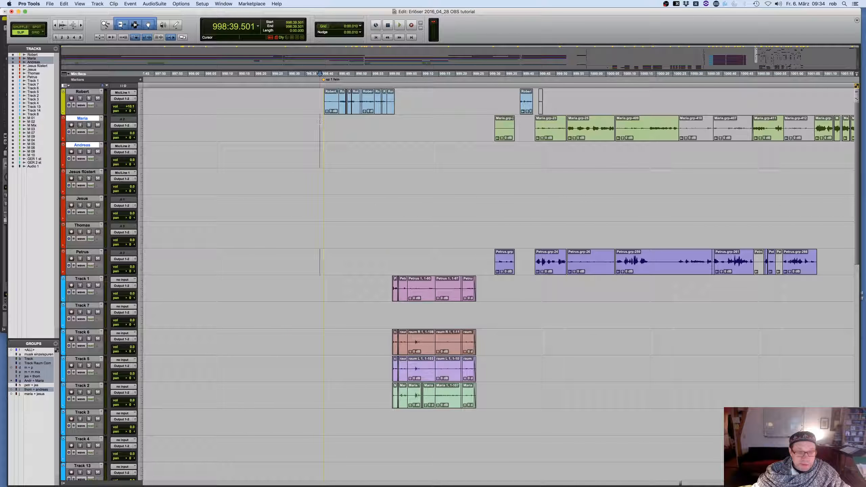
{"action": "left_click", "coordinate": [319, 121]}
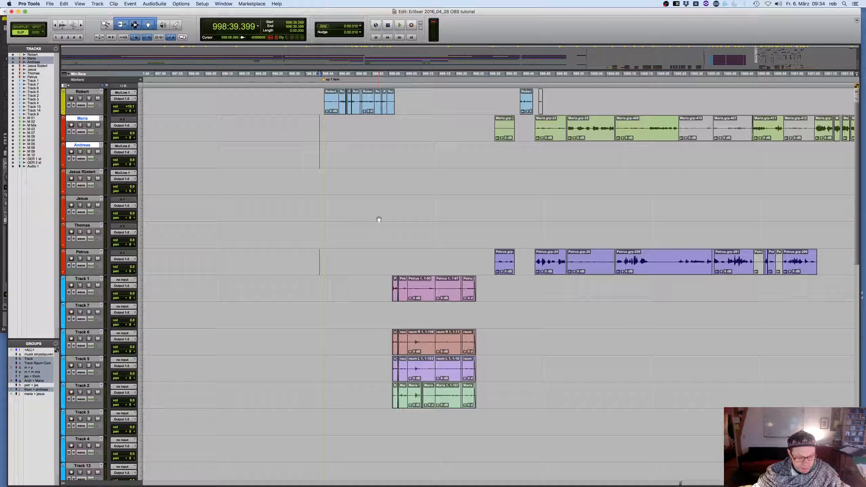
Suspend all edit groups and place the cursor on the Maria track alone, at 998:37.983
{"action": "key", "text": "shift+super+g"}
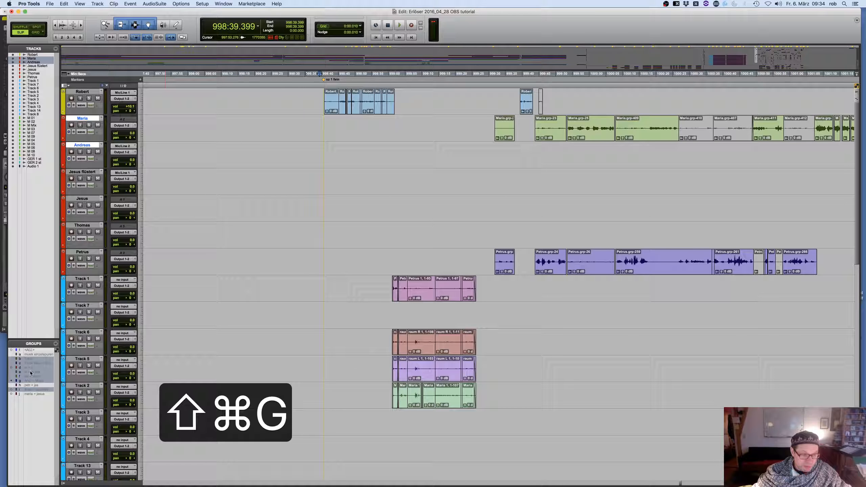
{"action": "key", "text": "shift+super+g"}
{"action": "key", "text": "shift+super+g"}
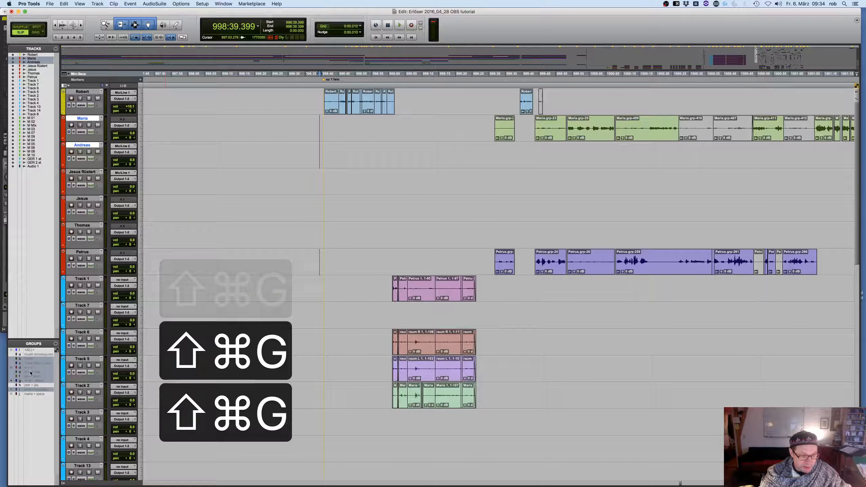
{"action": "key", "text": "shift+super+g"}
{"action": "key", "text": "shift+super+g"}
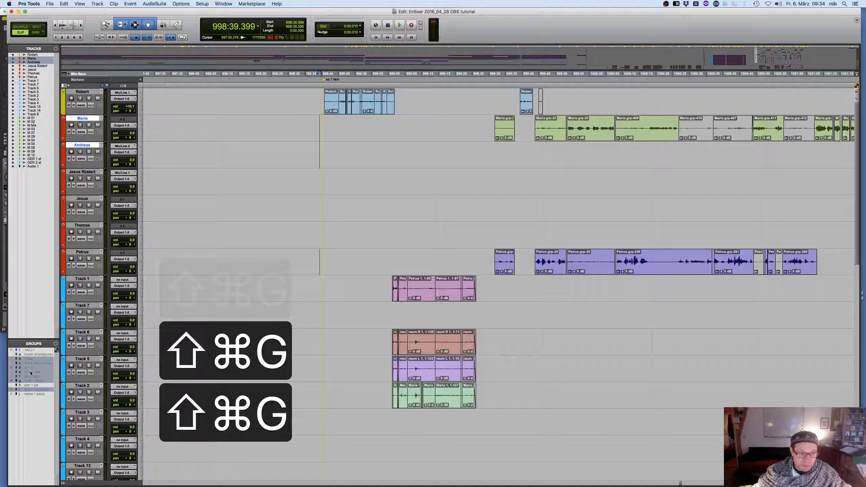
{"action": "left_click", "coordinate": [315, 121]}
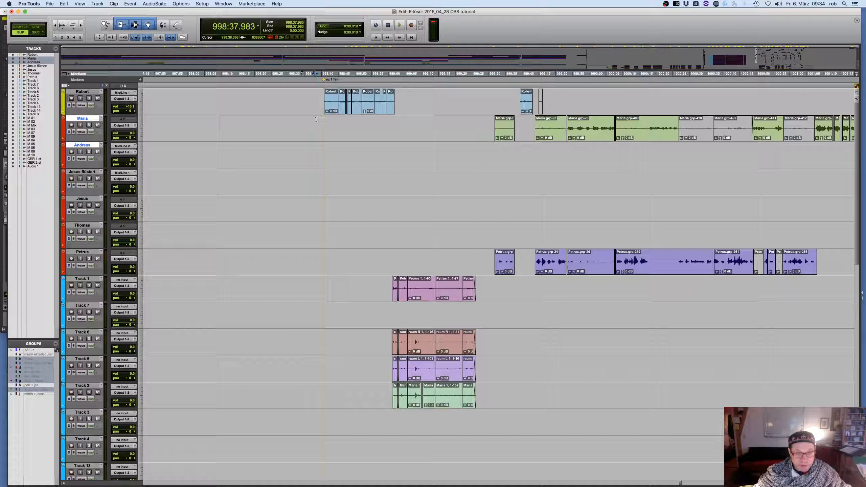
Play briefly from ahead of the sz 1 fein marker and enlarge the waveform display of the audio clips
{"action": "key", "text": "space"}
{"action": "key", "text": "space"}
{"action": "key", "text": "super+bracketright"}
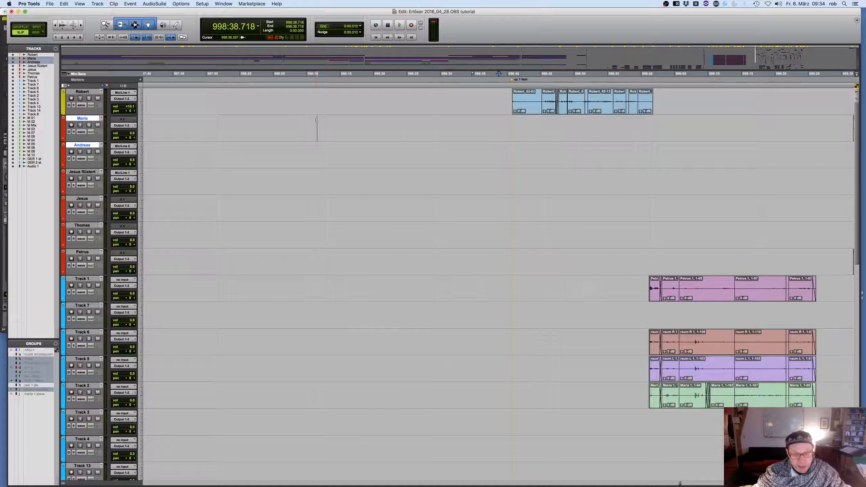
{"action": "key", "text": "super+bracketright"}
{"action": "scroll", "coordinate": [352, 203], "scroll_direction": "right", "scroll_amount": 10}
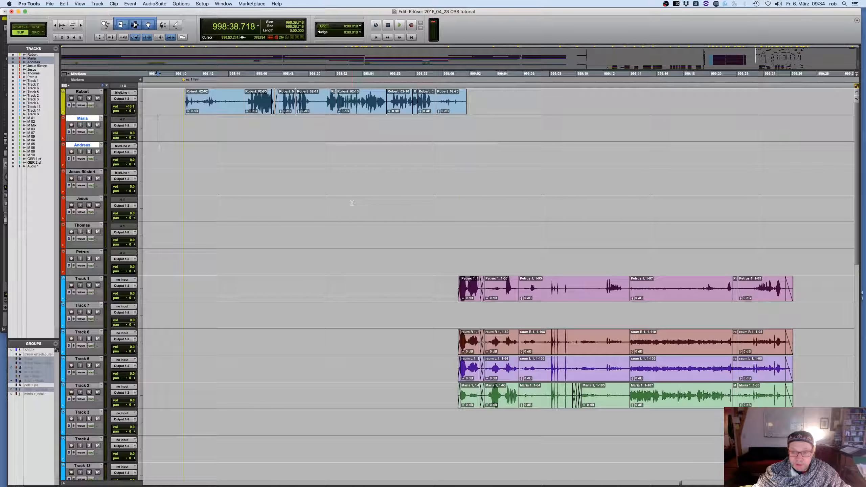
{"action": "key", "text": "super+bracketleft"}
{"action": "key", "text": "super+bracketleft"}
{"action": "scroll", "coordinate": [352, 202], "scroll_direction": "right", "scroll_amount": 7}
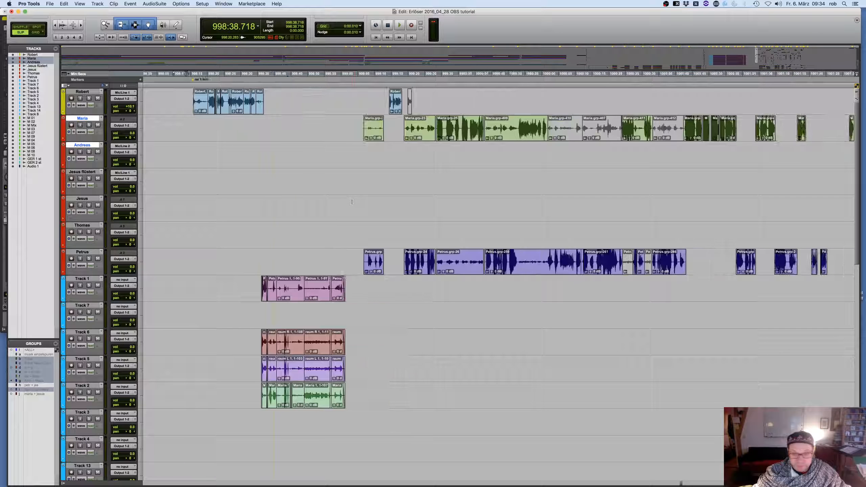
Play briefly from 999:03.617, set the cursor on the Robert track at 999:35.840 and save the session
{"action": "left_click", "coordinate": [269, 88]}
{"action": "key", "text": "space"}
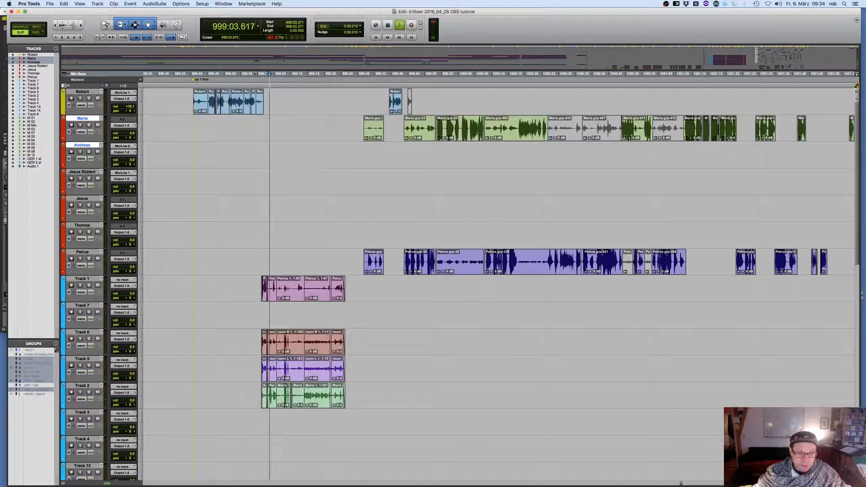
{"action": "key", "text": "space"}
{"action": "left_click", "coordinate": [378, 95]}
{"action": "key", "text": "super+s"}
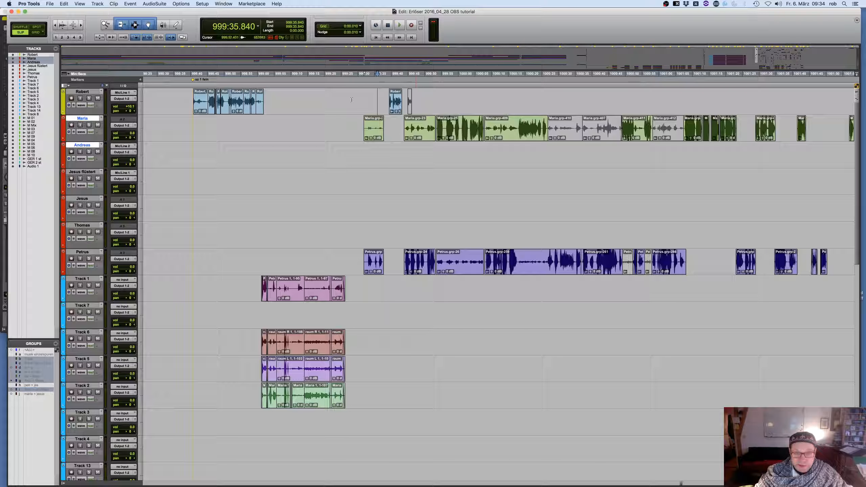
Start a new marker memory location at 999:34.221 with number 33 and the name "go on here"
{"action": "left_click", "coordinate": [372, 98]}
{"action": "key", "text": "KP_Enter"}
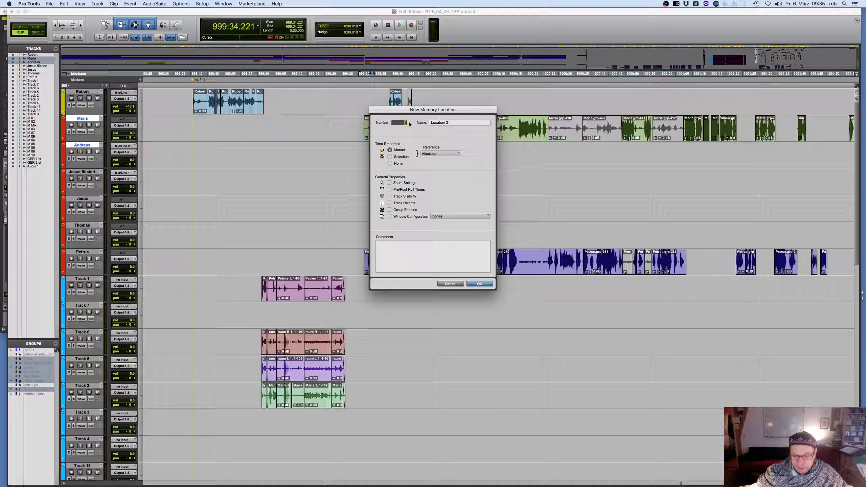
{"action": "type", "text": "33"}
{"action": "key", "text": "Tab"}
{"action": "type", "text": "go on here"}
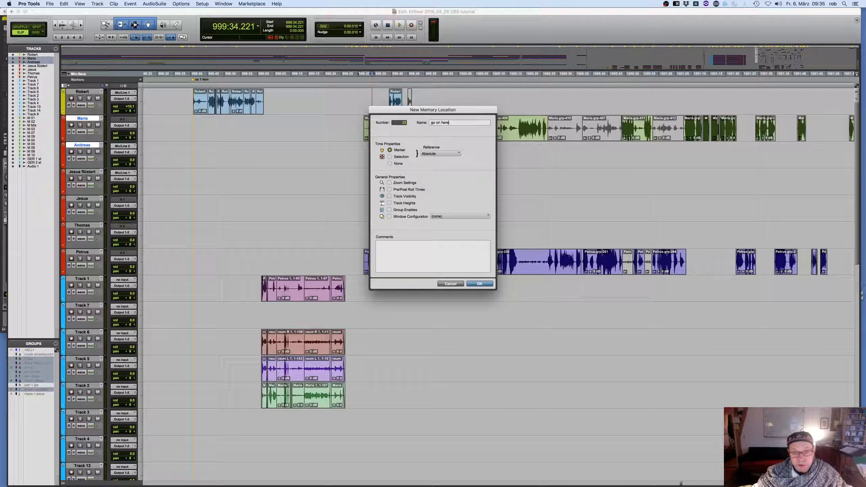
Store zoom settings, pre/post roll times, track visibility, track heights, group enables and window configuration with the memory location, and create it
{"action": "left_click", "coordinate": [390, 183]}
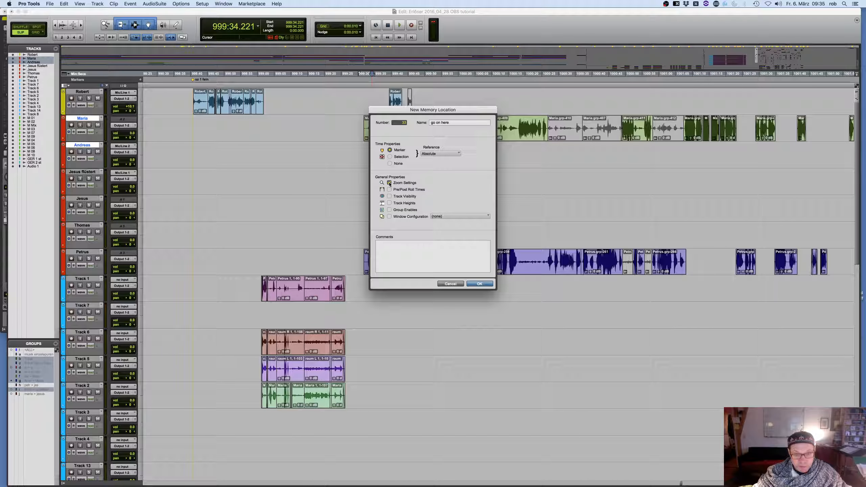
{"action": "left_click", "coordinate": [390, 189]}
{"action": "left_click", "coordinate": [390, 197]}
{"action": "left_click", "coordinate": [389, 203]}
{"action": "left_click", "coordinate": [389, 209]}
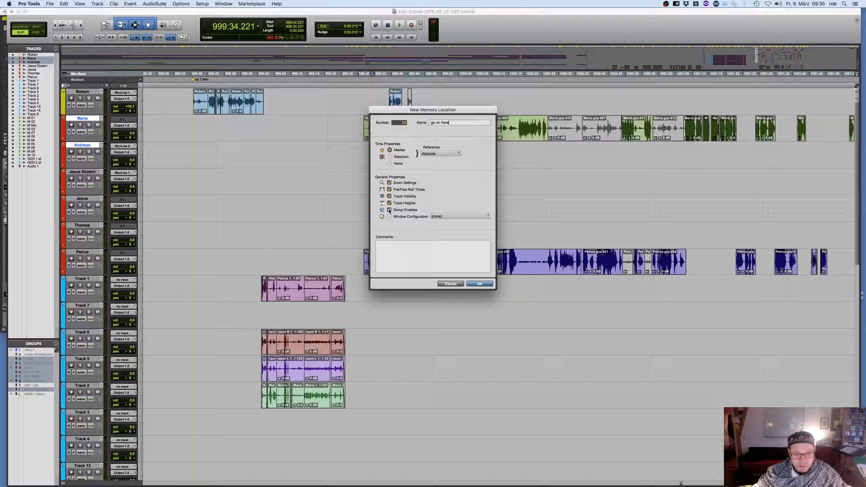
{"action": "left_click", "coordinate": [389, 217]}
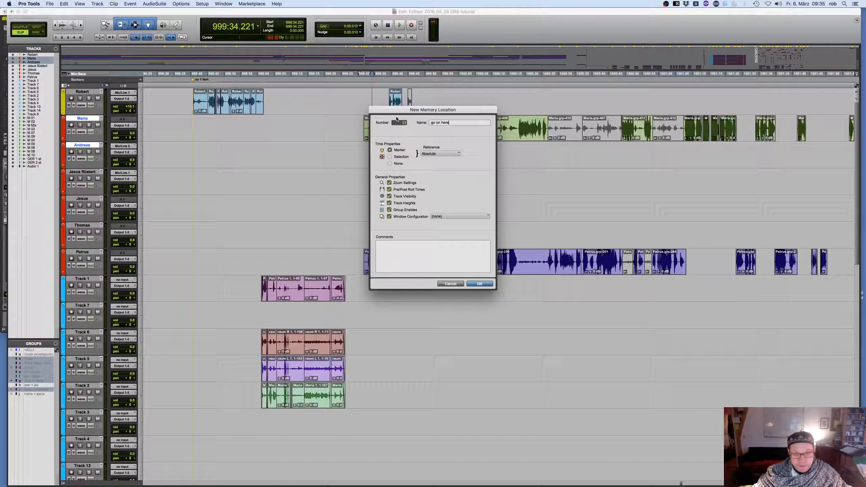
{"action": "left_click", "coordinate": [480, 284]}
Set the cursor at 909:37.411, ahead of the sz 1 schnitt marker, and shrink all tracks to a very small height
{"action": "scroll", "coordinate": [319, 143], "scroll_direction": "down", "scroll_amount": 10}
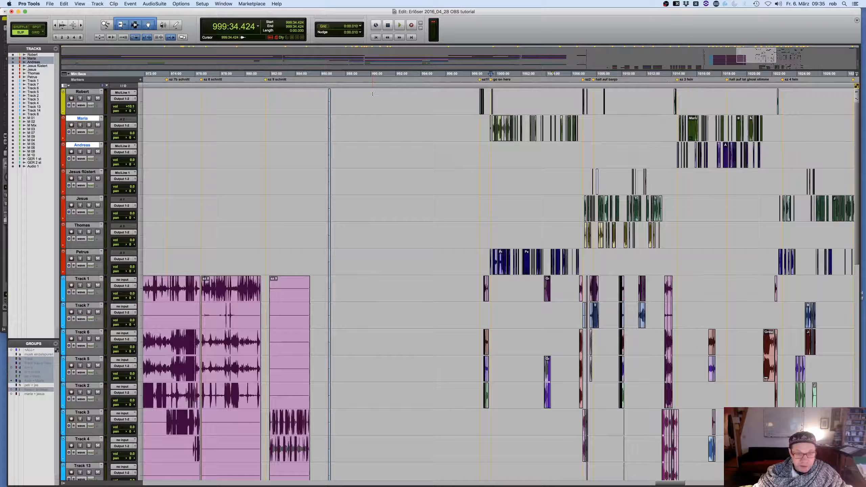
{"action": "scroll", "coordinate": [320, 142], "scroll_direction": "left", "scroll_amount": 7}
{"action": "left_click", "coordinate": [158, 128]}
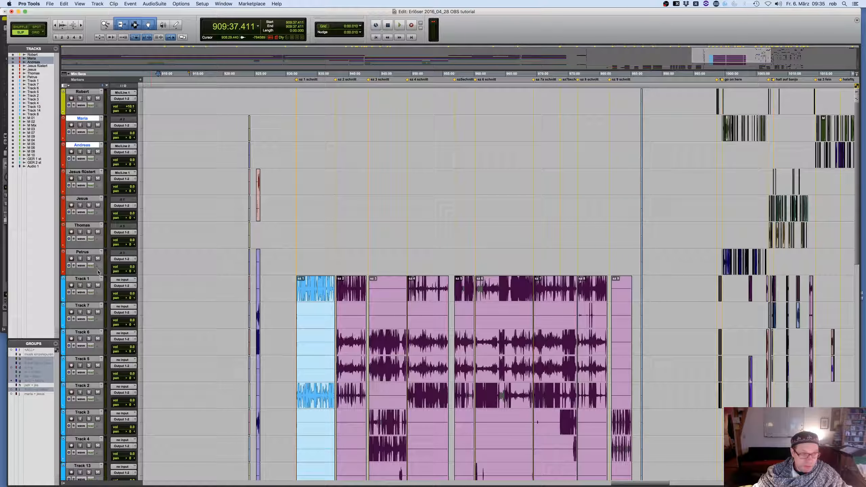
{"action": "left_click_drag", "start_coordinate": [102, 275], "coordinate": [111, 229]}
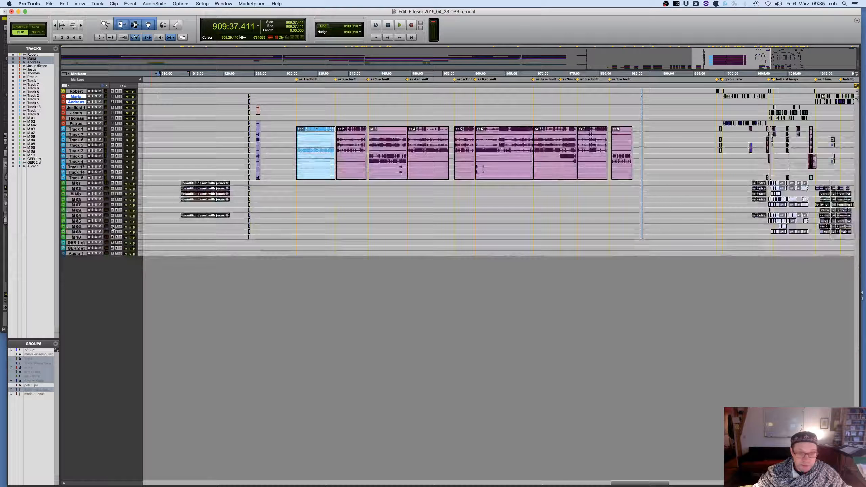
Zoom in on the pink scene clips and place the cursor inside the sz 2 clip at 938:21.364
{"action": "left_click", "coordinate": [353, 134]}
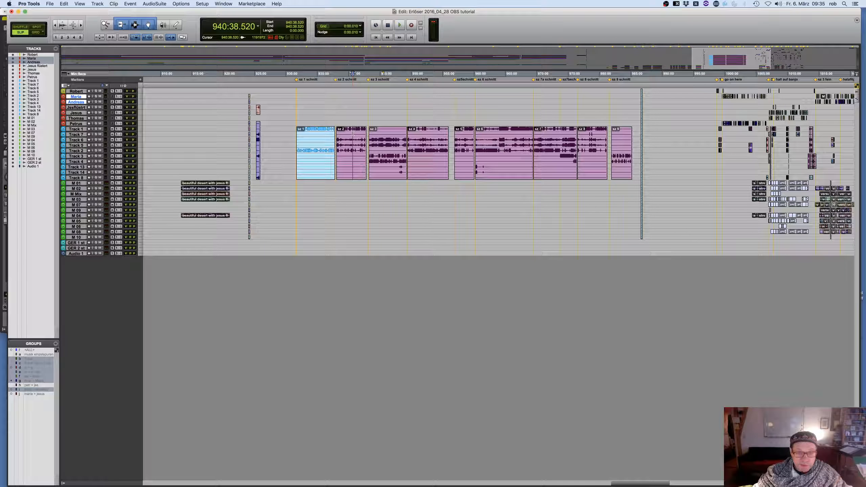
{"action": "key", "text": "super+bracketright"}
{"action": "key", "text": "super+bracketright"}
{"action": "key", "text": "super+bracketright"}
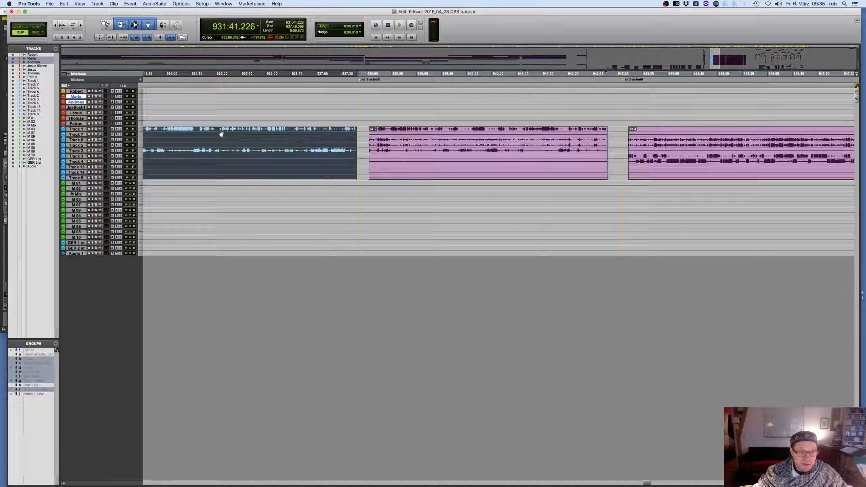
{"action": "left_click", "coordinate": [383, 129]}
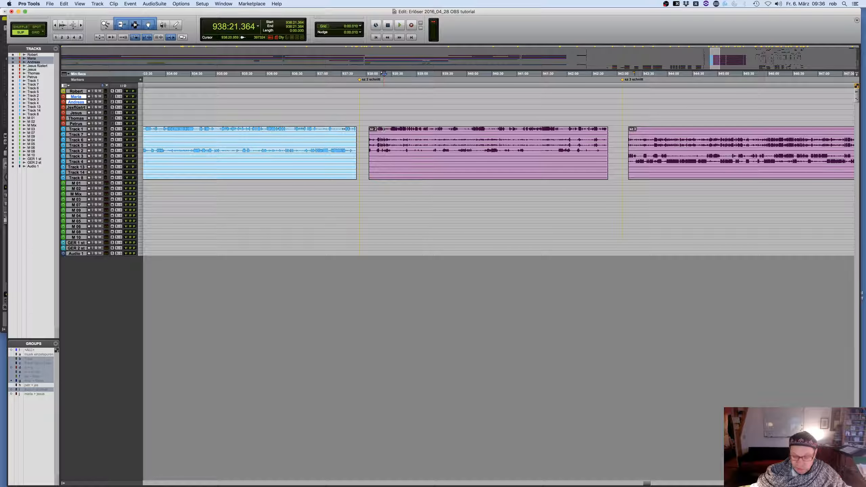
Recall memory location 33, "go on here", and zoom in on the clips around its marker
{"action": "key", "text": "KP_Decimal"}
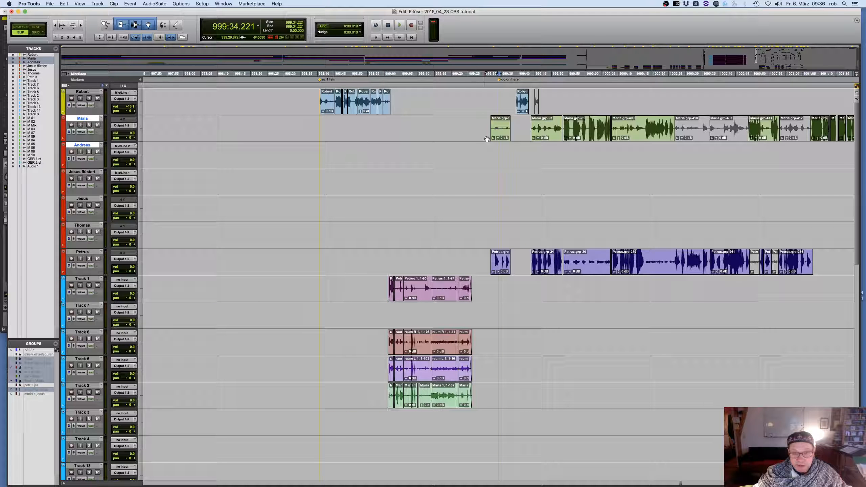
{"action": "key", "text": "t"}
{"action": "key", "text": "t"}
{"action": "key", "text": "t"}
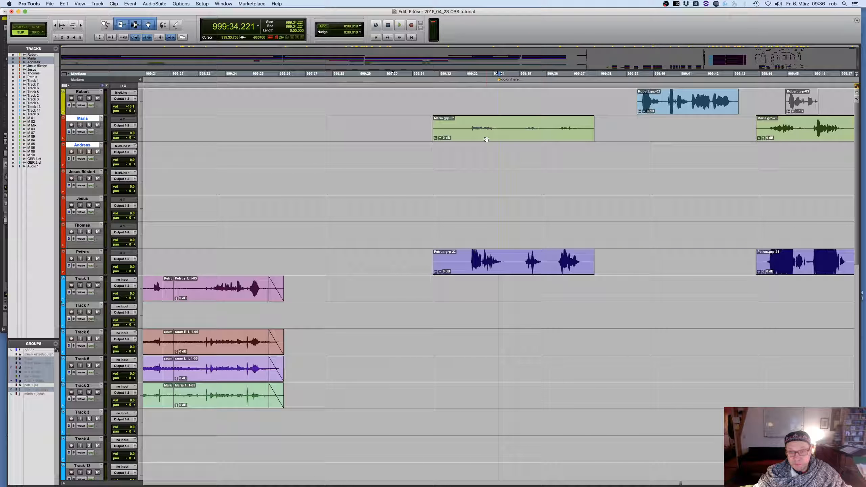
Enlarge the waveform display of the audio clips and save the session with the cursor at 999:33.311
{"action": "key", "text": "super+alt+bracketright"}
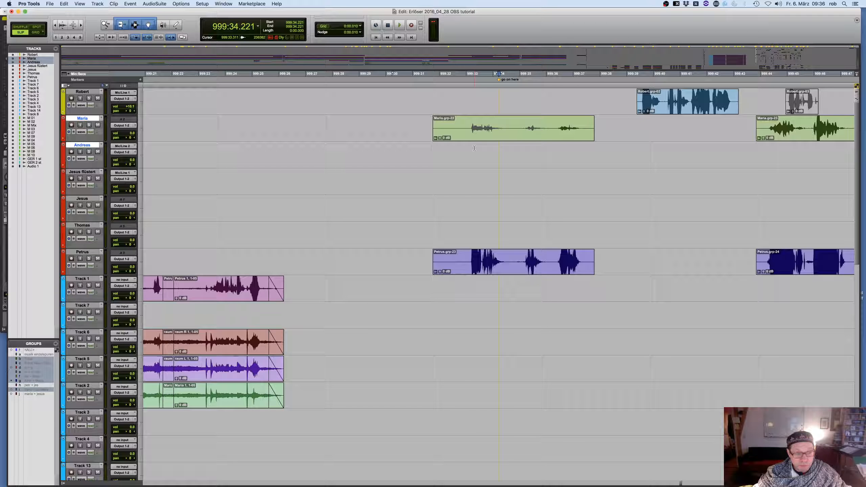
{"action": "left_click", "coordinate": [474, 148]}
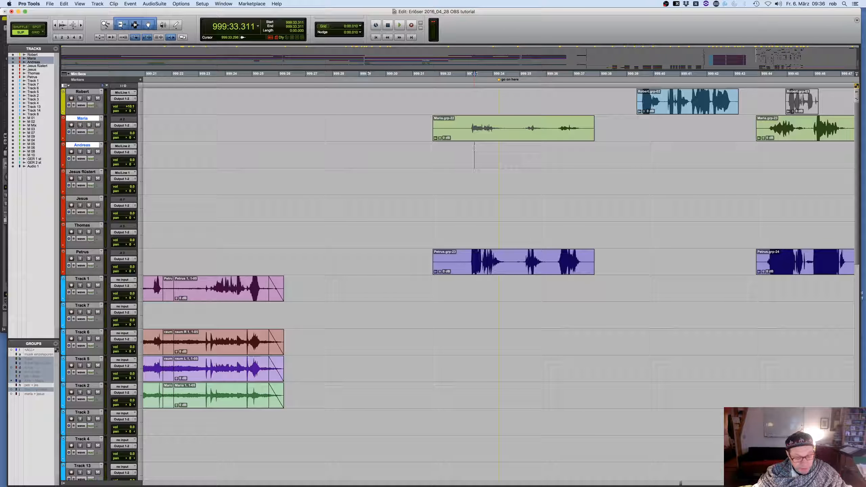
{"action": "key", "text": "super+s"}
Zoom out to the section before the pink scene clips and shrink all tracks to a very small height
{"action": "scroll", "coordinate": [475, 148], "scroll_direction": "down", "scroll_amount": 10}
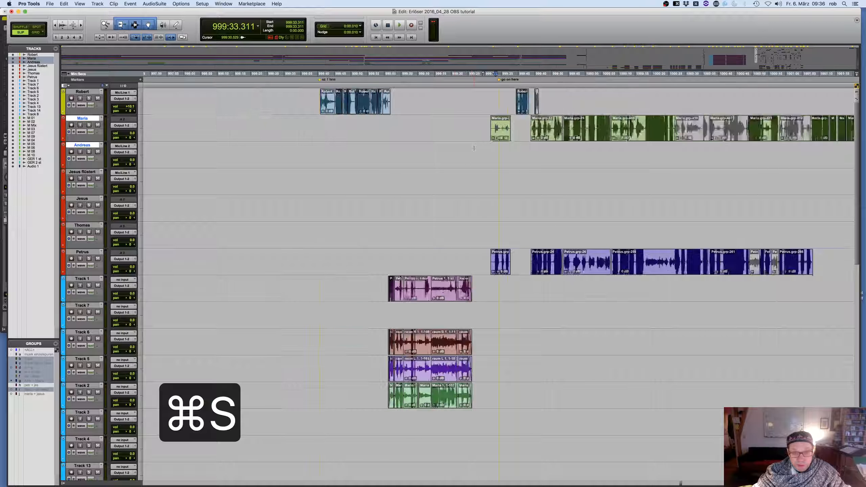
{"action": "key", "text": "r"}
{"action": "key", "text": "r"}
{"action": "key", "text": "r"}
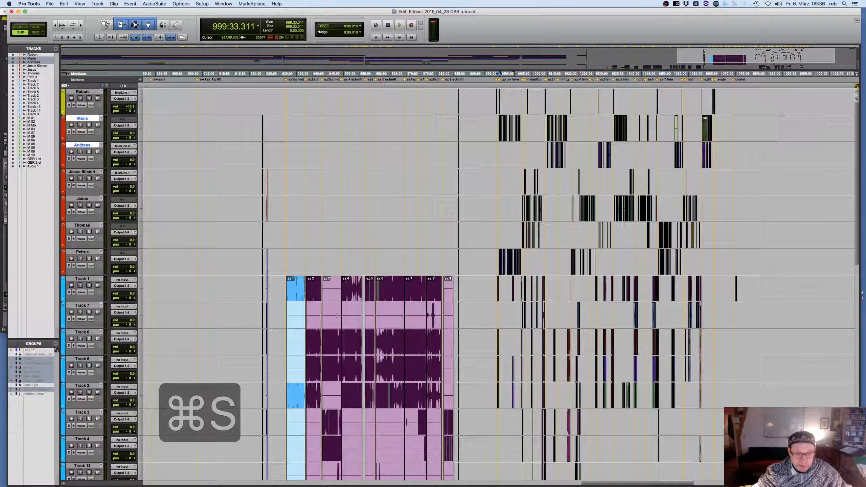
{"action": "scroll", "coordinate": [338, 313], "scroll_direction": "left", "scroll_amount": 10}
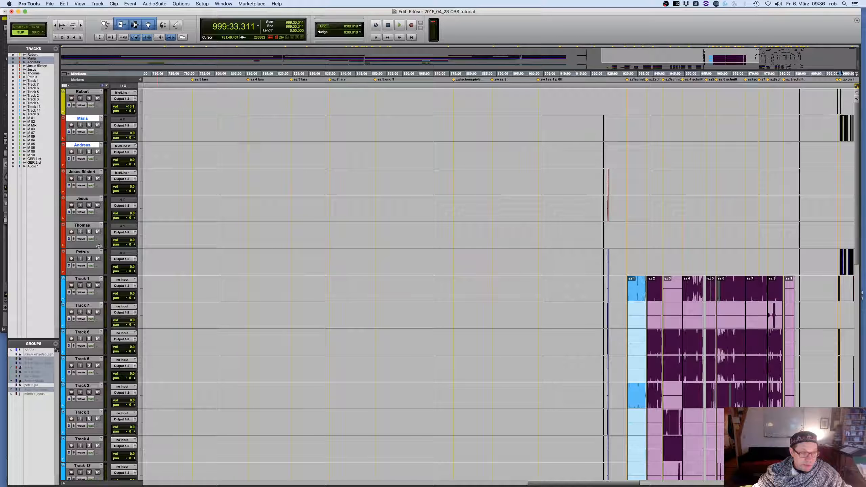
{"action": "left_click_drag", "start_coordinate": [101, 249], "coordinate": [107, 212]}
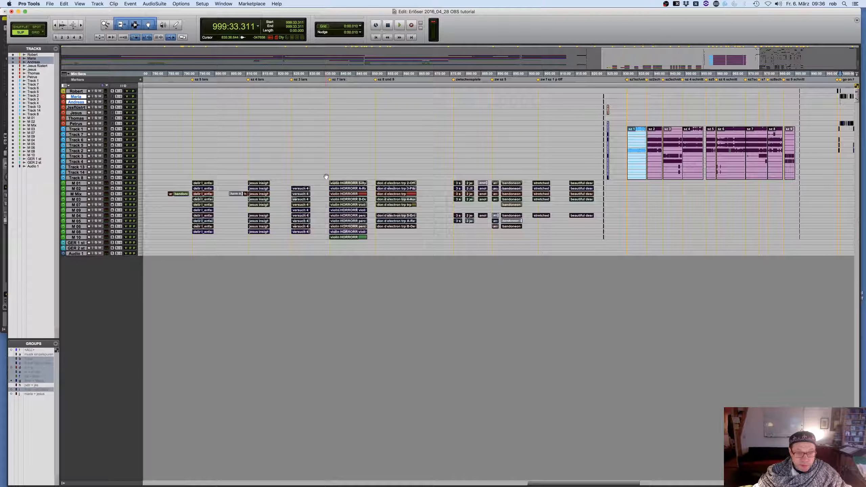
Select the violin HORRORR clips from 835:17.224 to 850:49.397, zoom in on them and enlarge the track heights
{"action": "left_click_drag", "start_coordinate": [324, 176], "coordinate": [373, 241]}
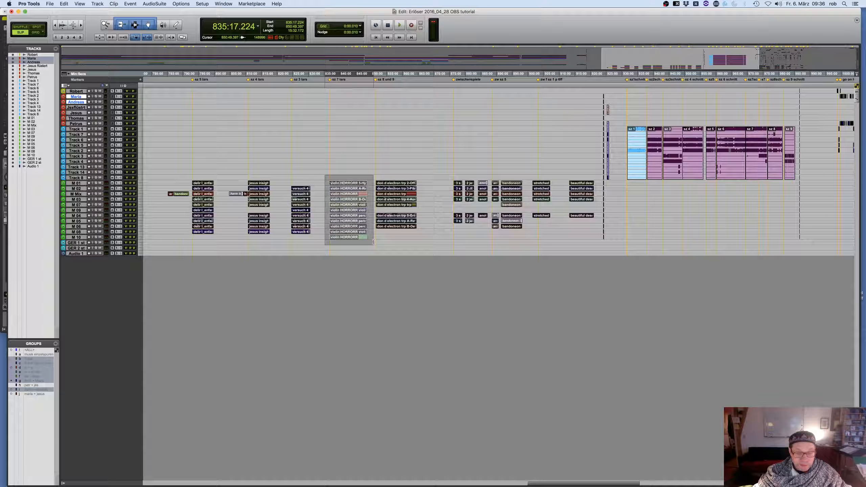
{"action": "key", "text": "n"}
{"action": "key", "text": "t"}
{"action": "key", "text": "t"}
{"action": "key", "text": "t"}
{"action": "key", "text": "t"}
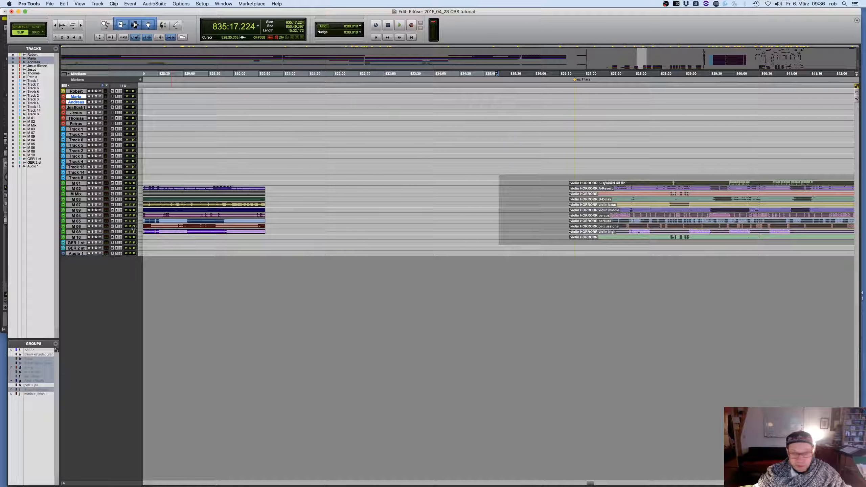
{"action": "left_click_drag", "start_coordinate": [92, 212], "coordinate": [89, 244]}
{"action": "scroll", "coordinate": [483, 244], "scroll_direction": "right", "scroll_amount": 15}
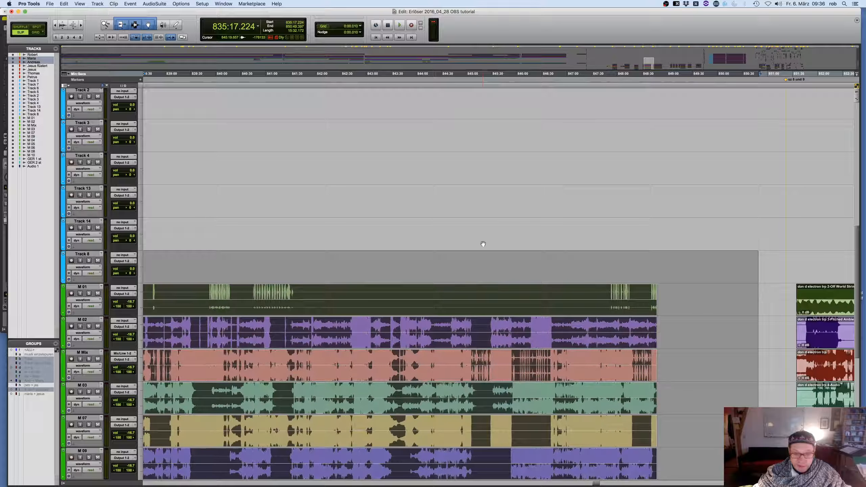
Play the music from 840:04.887 and briefly solo the M Mix track during playback
{"action": "left_click", "coordinate": [224, 286]}
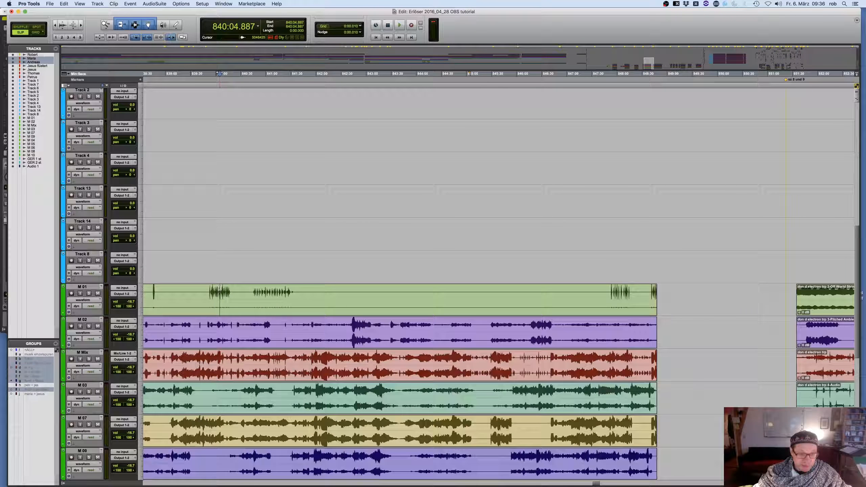
{"action": "key", "text": "space"}
{"action": "scroll", "coordinate": [306, 285], "scroll_direction": "left", "scroll_amount": 3}
{"action": "scroll", "coordinate": [306, 285], "scroll_direction": "left", "scroll_amount": 1}
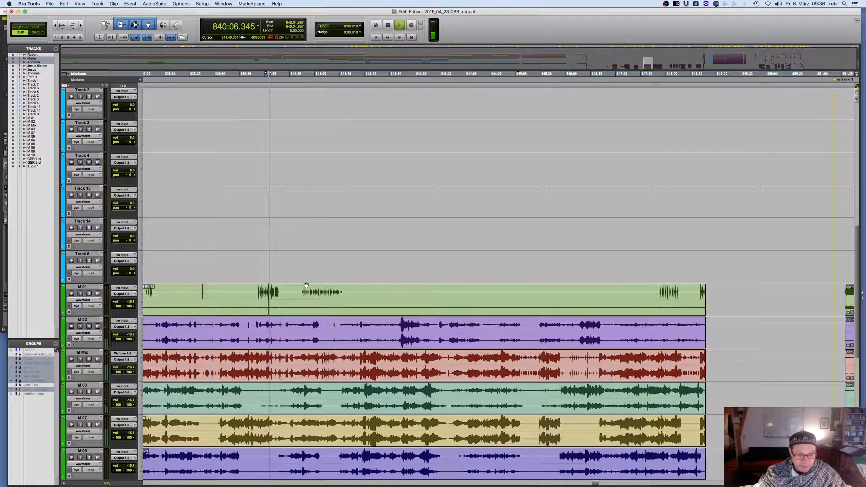
{"action": "key", "text": "r"}
{"action": "scroll", "coordinate": [306, 285], "scroll_direction": "right", "scroll_amount": 2}
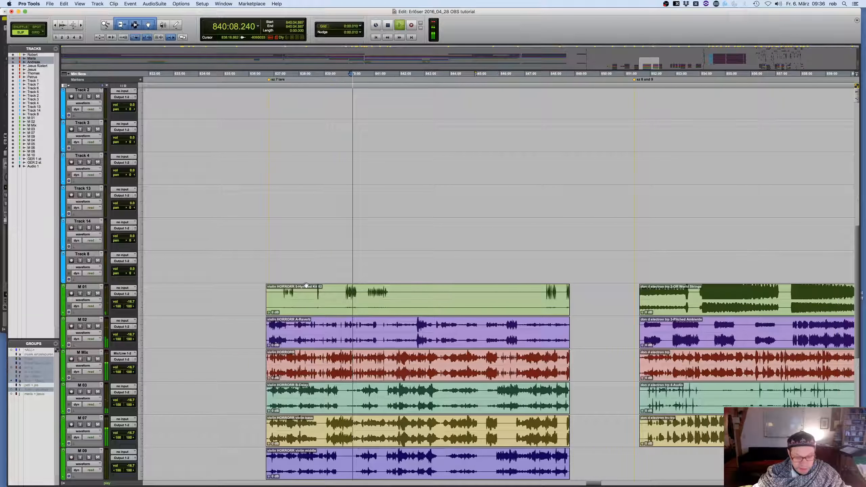
{"action": "key", "text": "t"}
{"action": "key", "text": "t"}
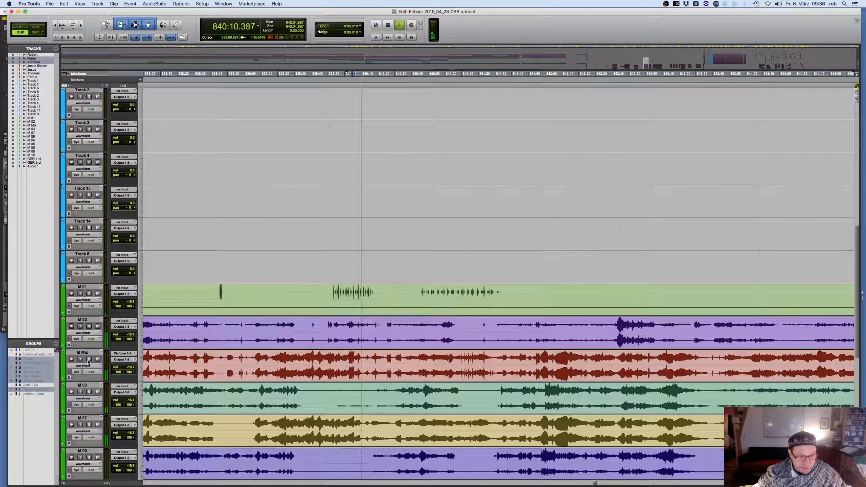
{"action": "left_click", "coordinate": [89, 359]}
{"action": "left_click", "coordinate": [89, 359]}
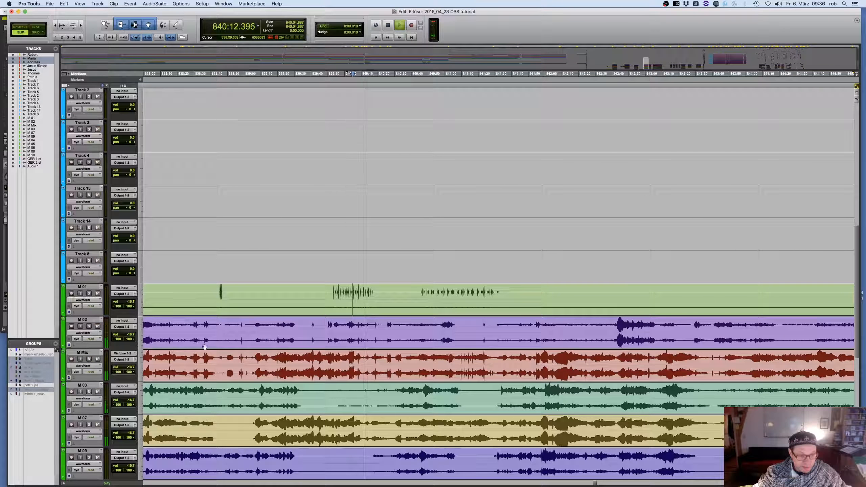
Place the cursor at 837:12.532 on the M 02 track and solo that track
{"action": "key", "text": "r"}
{"action": "key", "text": "r"}
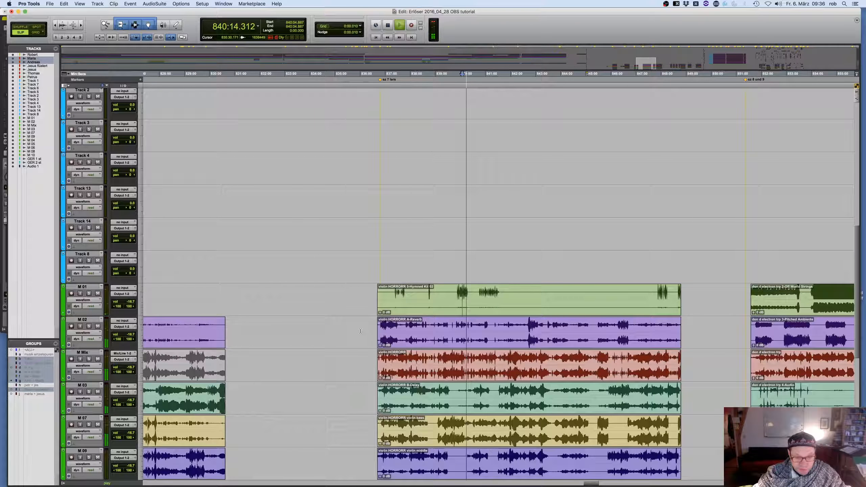
{"action": "key", "text": "t"}
{"action": "key", "text": "t"}
{"action": "left_click", "coordinate": [211, 324]}
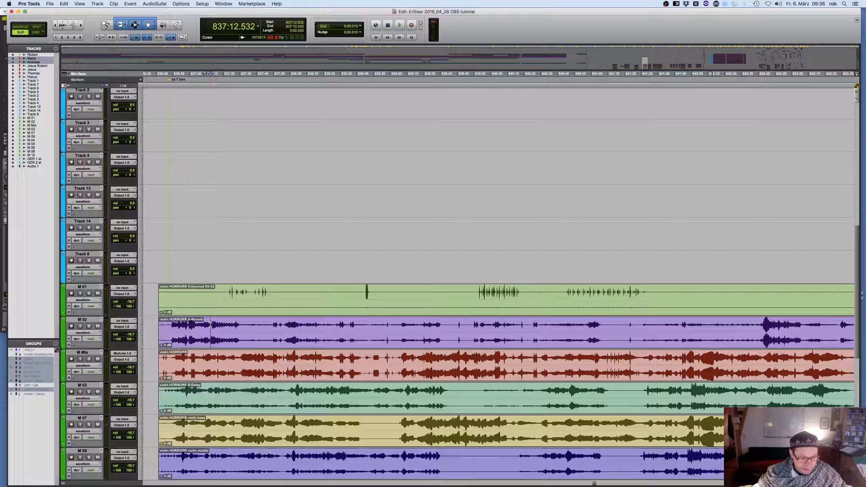
{"action": "left_click", "coordinate": [89, 326]}
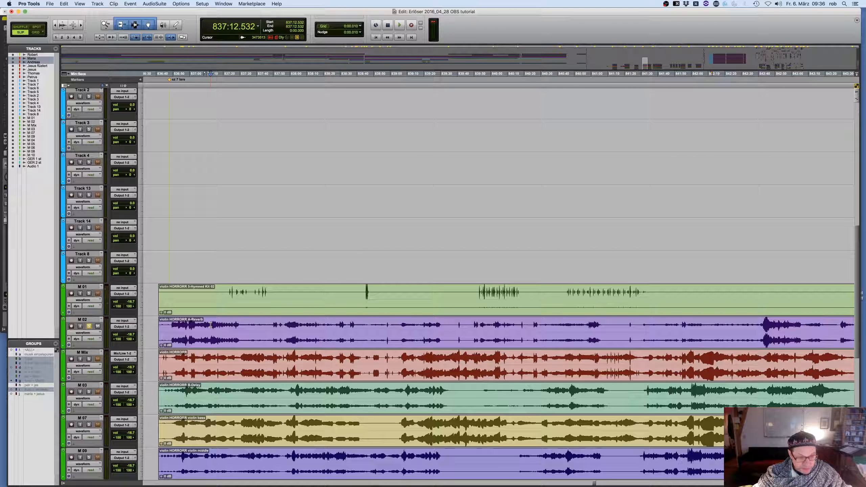
Play the soloed M 02 track from near the start of its violin HORRORR clip and raise the track's volume
{"action": "left_click", "coordinate": [202, 325]}
{"action": "key", "text": "space"}
{"action": "left_click_drag", "start_coordinate": [132, 335], "coordinate": [131, 318]}
{"action": "key", "text": "space"}
Zoom out on the M tracks and place the cursor at 836:34.905, just ahead of the violin HORRORR clips
{"action": "key", "text": "r"}
{"action": "key", "text": "r"}
{"action": "scroll", "coordinate": [232, 307], "scroll_direction": "down", "scroll_amount": 4}
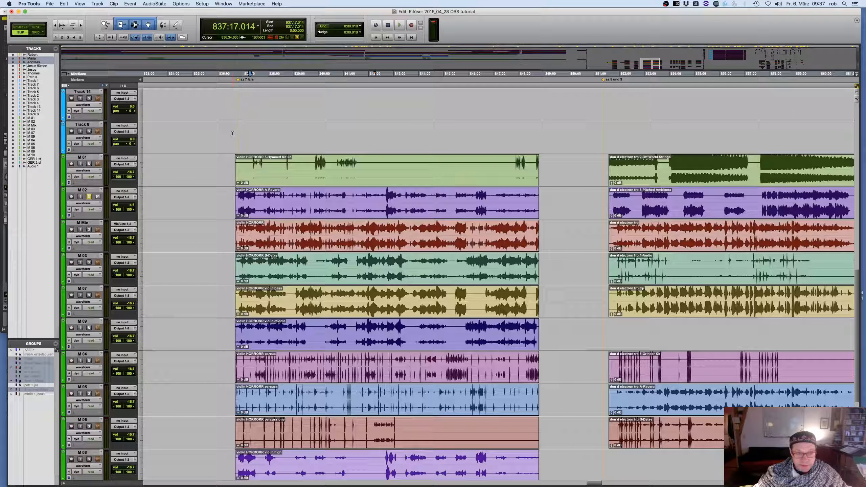
{"action": "left_click", "coordinate": [232, 134]}
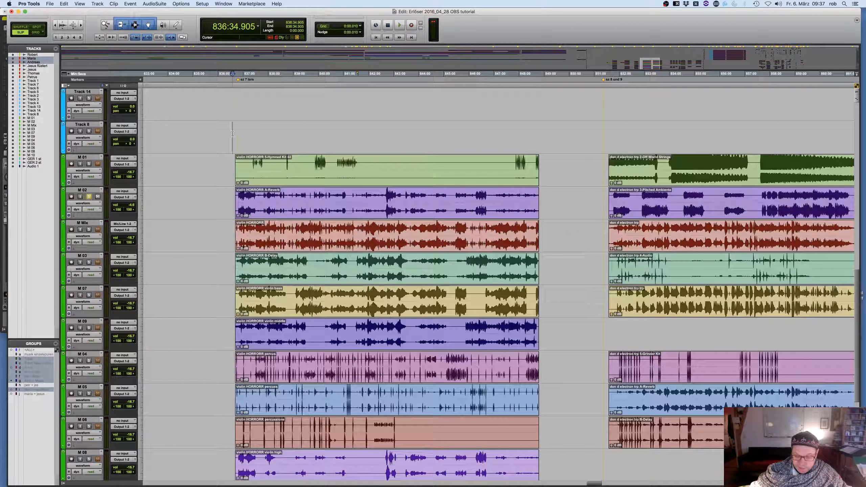
Create a memory location named "music" with number 55, replacing the configuration in that slot
{"action": "key", "text": "KP_Enter"}
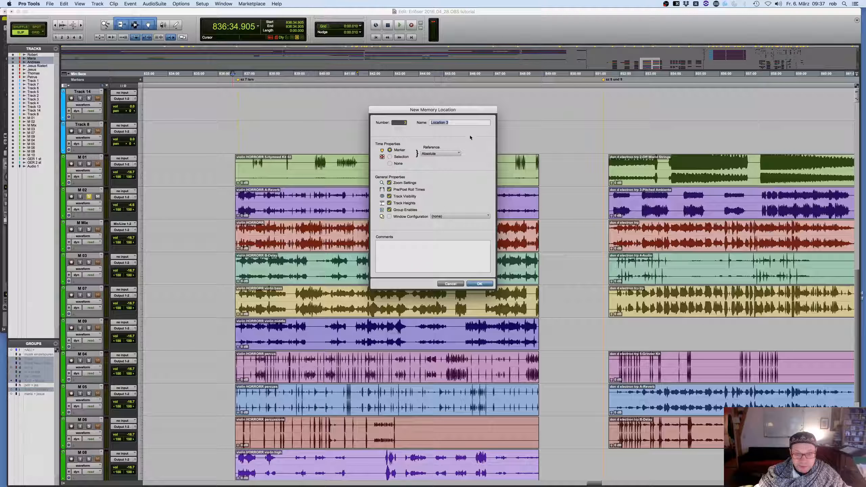
{"action": "type", "text": "musi"}
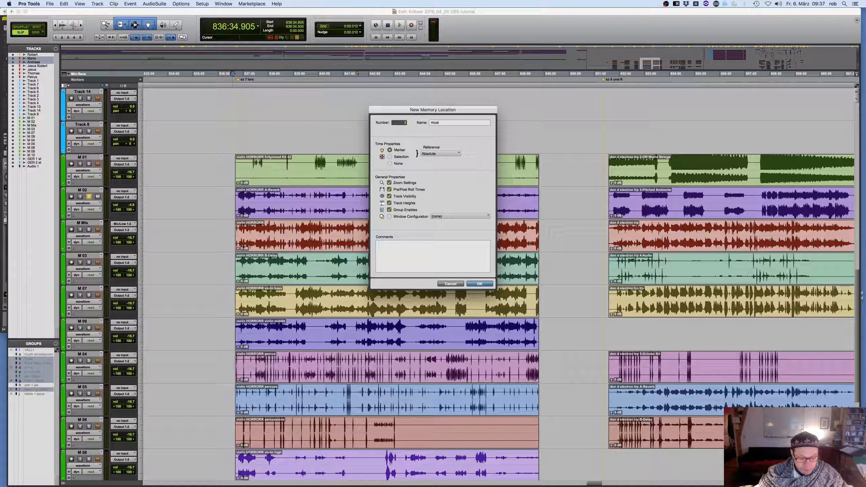
{"action": "type", "text": "c"}
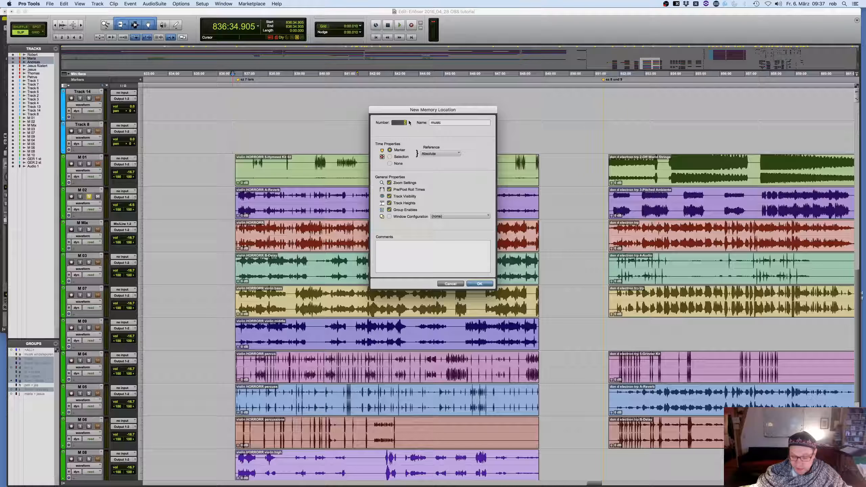
{"action": "type", "text": "55"}
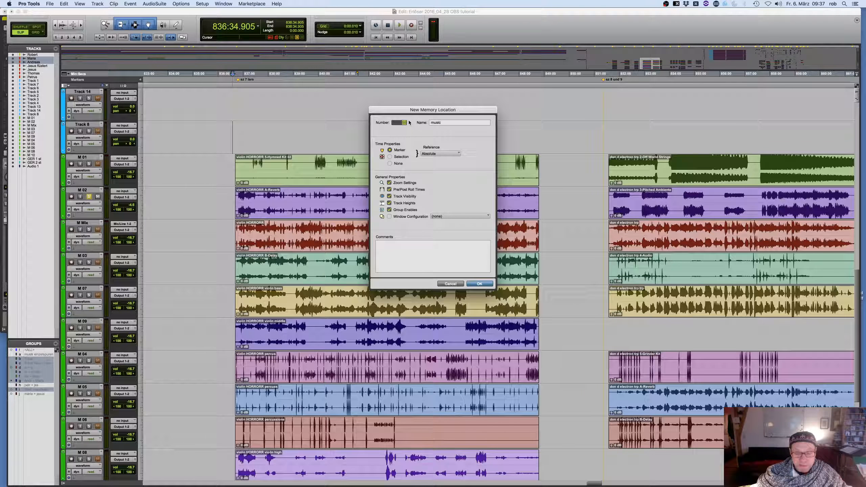
{"action": "key", "text": "Return"}
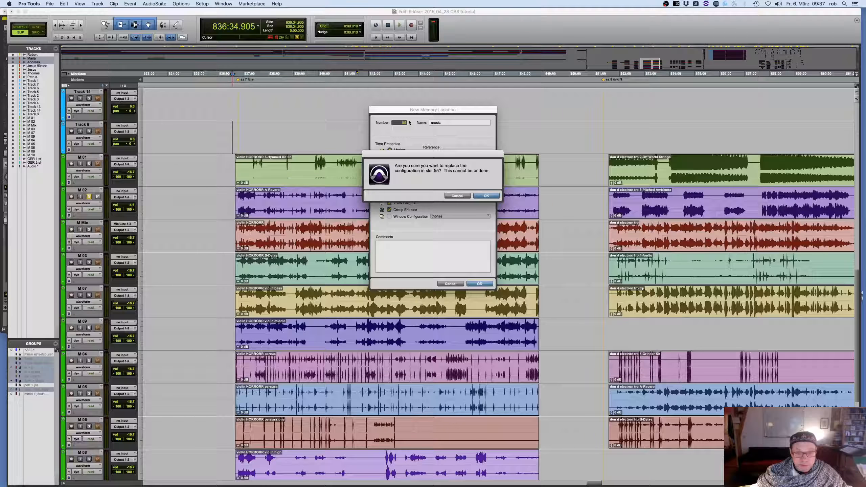
{"action": "key", "text": "Return"}
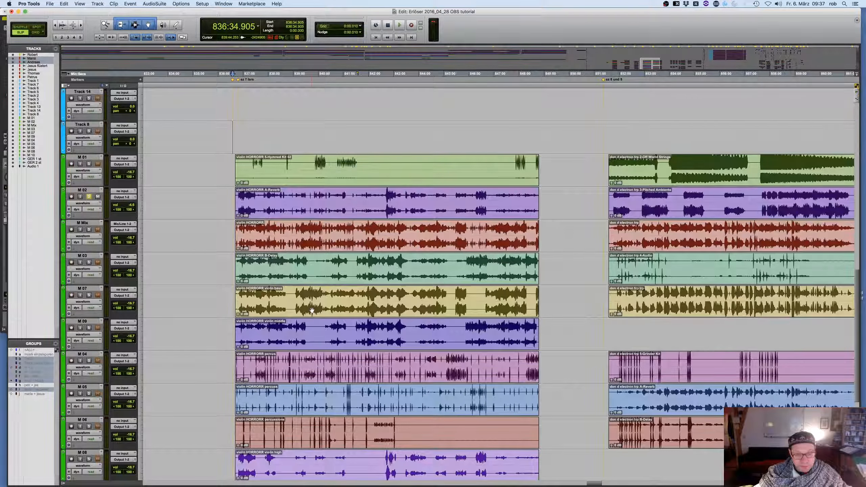
Recall memory location 33, "go on here", and bring the uppermost voice tracks into view
{"action": "scroll", "coordinate": [312, 310], "scroll_direction": "down", "scroll_amount": 3}
{"action": "scroll", "coordinate": [311, 310], "scroll_direction": "up", "scroll_amount": 4}
{"action": "scroll", "coordinate": [312, 310], "scroll_direction": "down", "scroll_amount": 3}
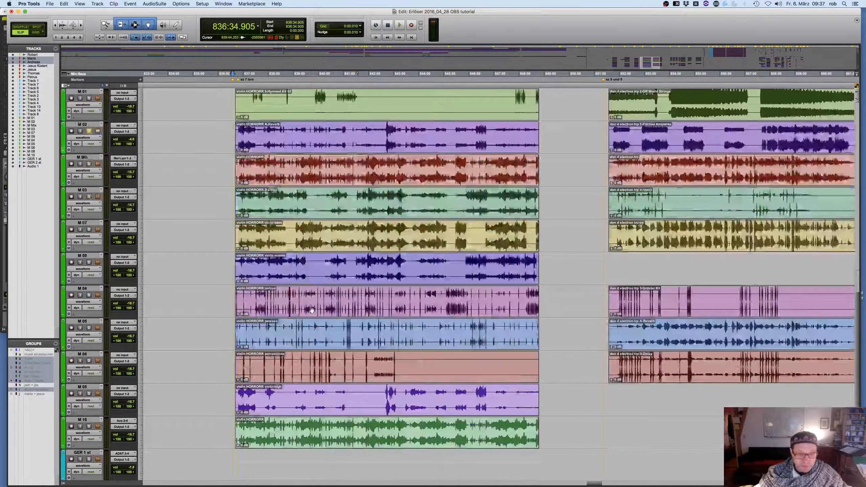
{"action": "scroll", "coordinate": [312, 310], "scroll_direction": "up", "scroll_amount": 3}
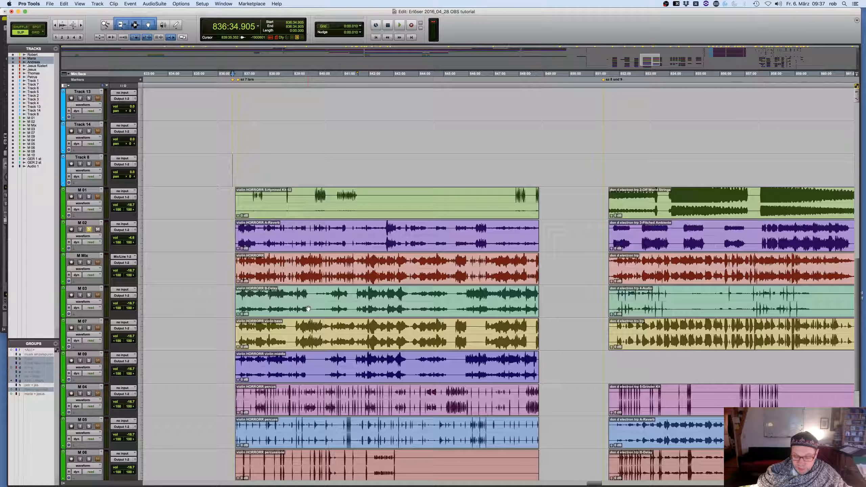
{"action": "key", "text": "KP_Decimal"}
{"action": "key", "text": "KP_1"}
{"action": "key", "text": "KP_Decimal"}
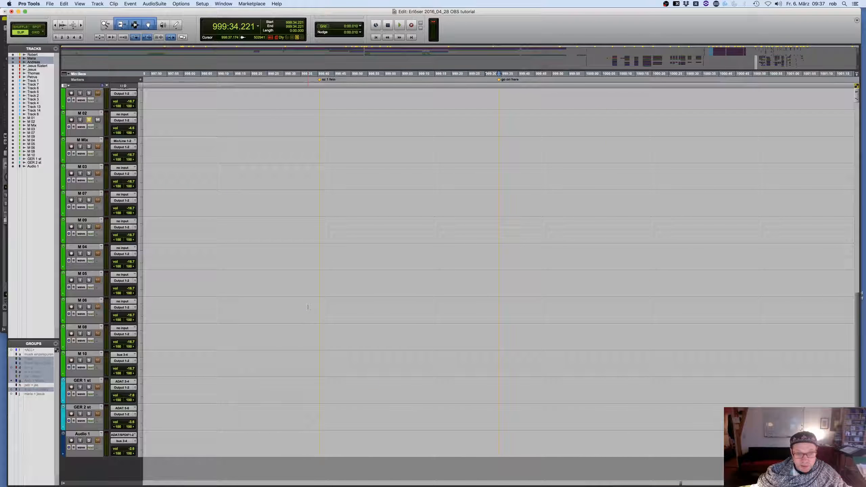
{"action": "scroll", "coordinate": [405, 188], "scroll_direction": "up", "scroll_amount": 15}
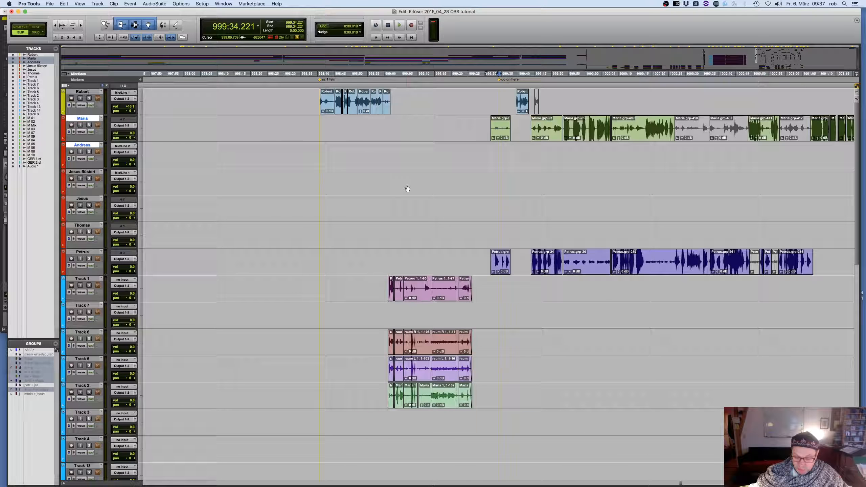
Recall memory location 55, "music", and bring the violin HORRORR clips on the M tracks into view
{"action": "key", "text": "KP_Decimal"}
{"action": "key", "text": "KP_2"}
{"action": "key", "text": "KP_Decimal"}
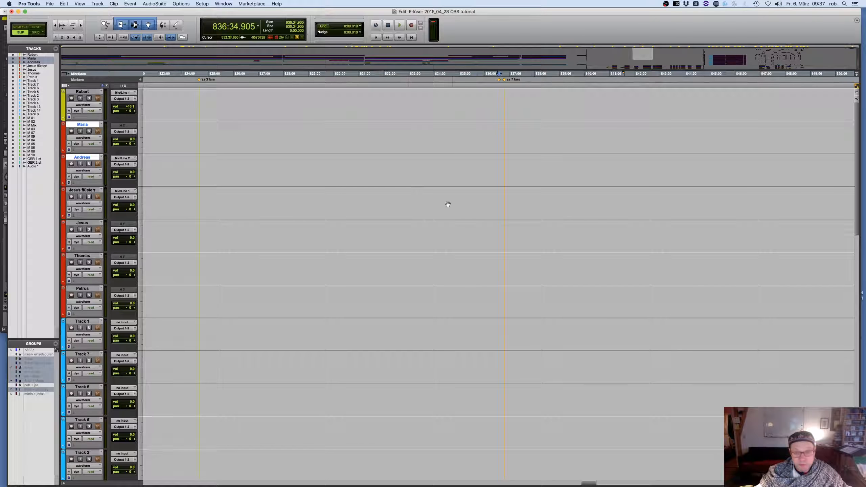
{"action": "scroll", "coordinate": [452, 214], "scroll_direction": "down", "scroll_amount": 5}
{"action": "scroll", "coordinate": [452, 214], "scroll_direction": "down", "scroll_amount": 13}
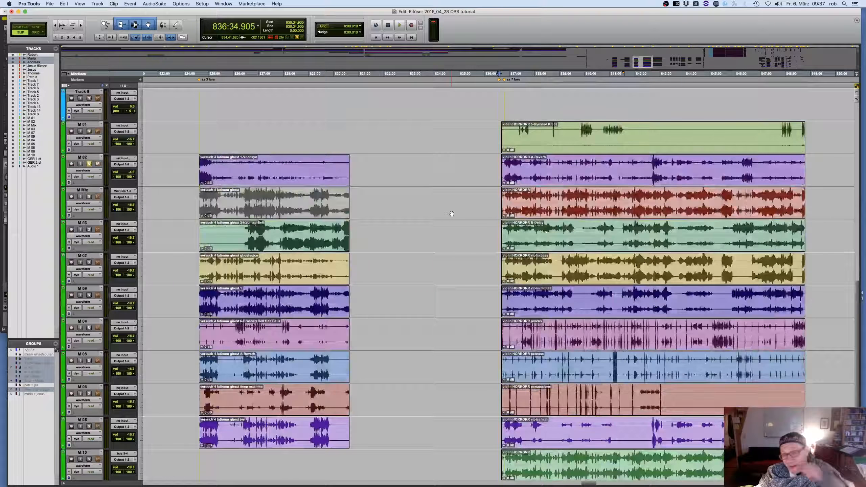
{"action": "scroll", "coordinate": [452, 214], "scroll_direction": "up", "scroll_amount": 3}
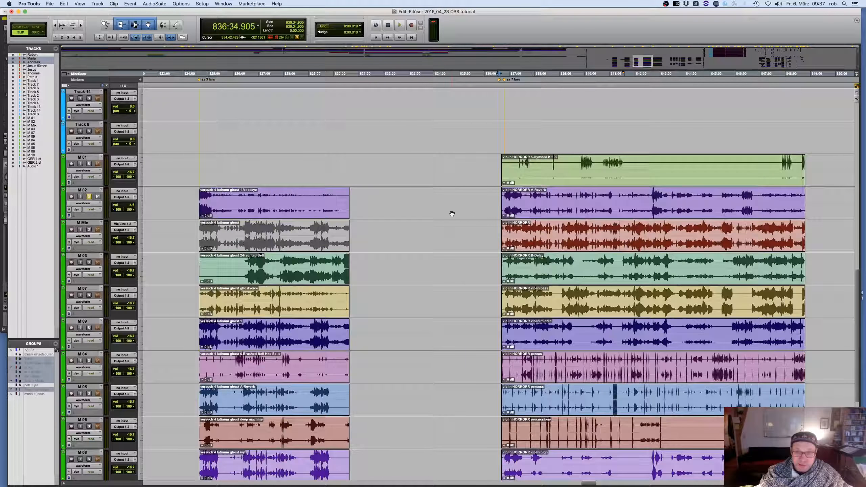
{"action": "scroll", "coordinate": [451, 214], "scroll_direction": "right", "scroll_amount": 5}
{"action": "scroll", "coordinate": [452, 214], "scroll_direction": "right", "scroll_amount": 5}
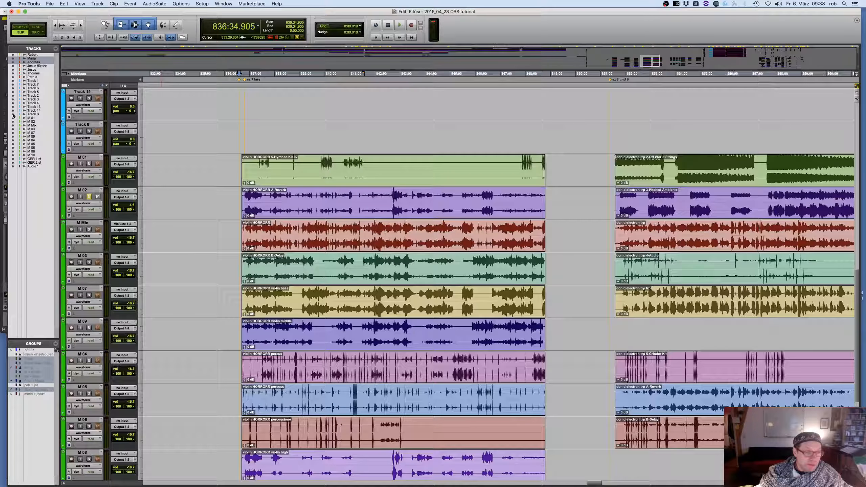
Hide every track above M 01 as well as GER 1 st, GER 2 st and Audio 1, leaving only the M tracks shown
{"action": "left_click_drag", "start_coordinate": [13, 116], "coordinate": [15, 52]}
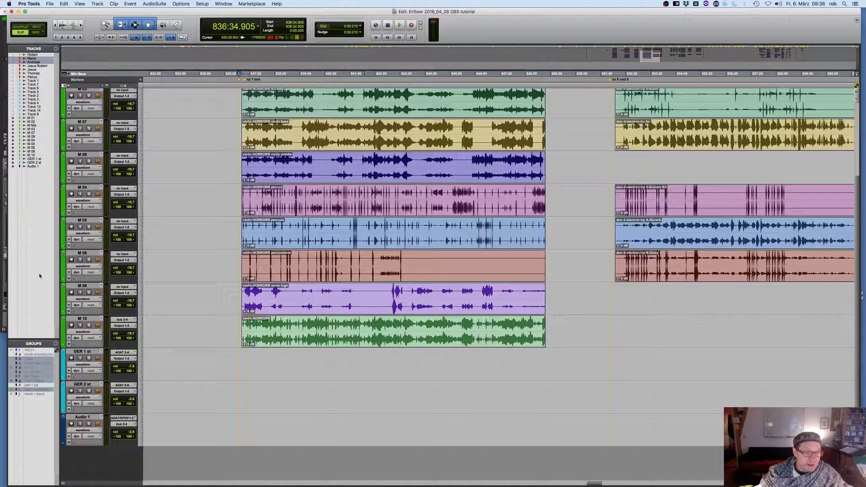
{"action": "left_click_drag", "start_coordinate": [13, 166], "coordinate": [13, 159]}
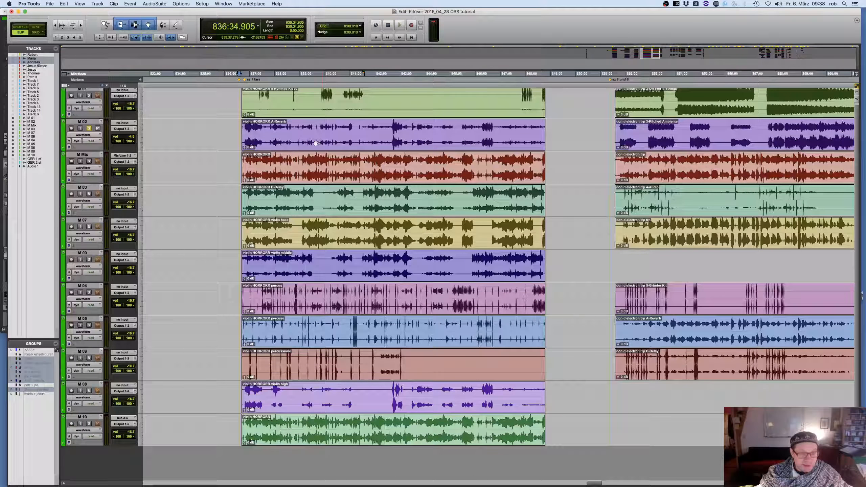
Store the M-tracks-only view as memory location 55, named "music", with zoom, track visibility and track heights included, overwriting the existing slot
{"action": "key", "text": "KP_Enter"}
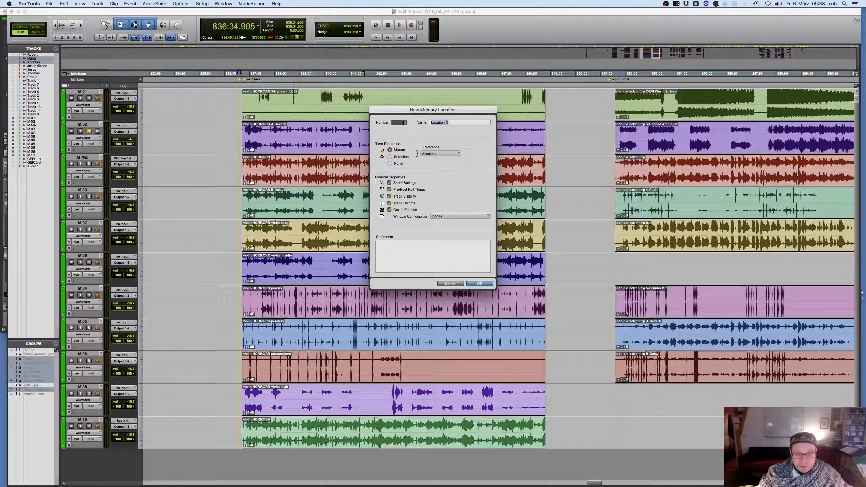
{"action": "left_click", "coordinate": [404, 122]}
{"action": "type", "text": "55"}
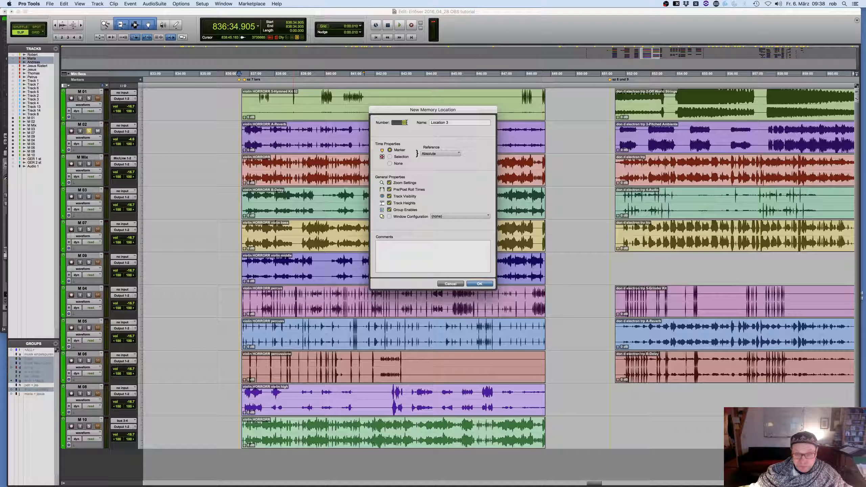
{"action": "key", "text": "Tab"}
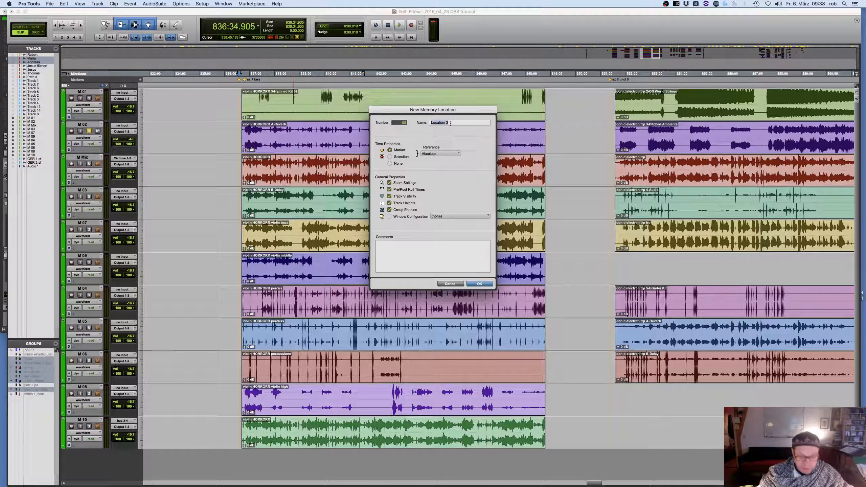
{"action": "type", "text": "music"}
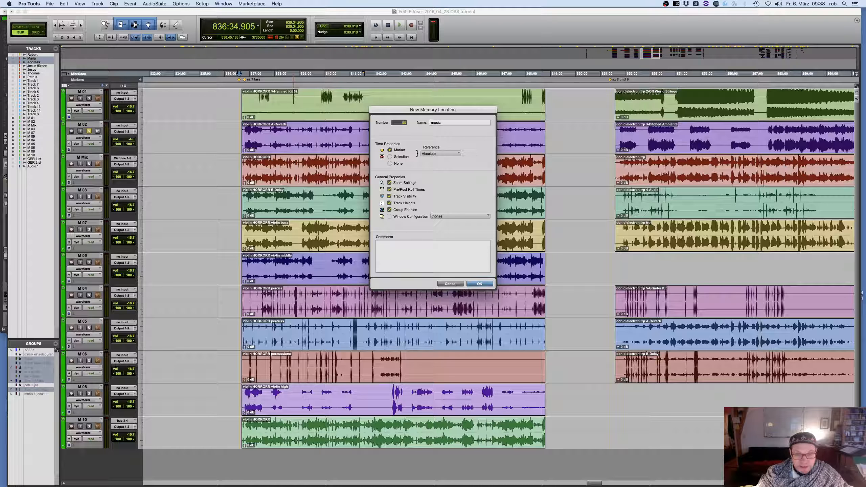
{"action": "left_click", "coordinate": [480, 284]}
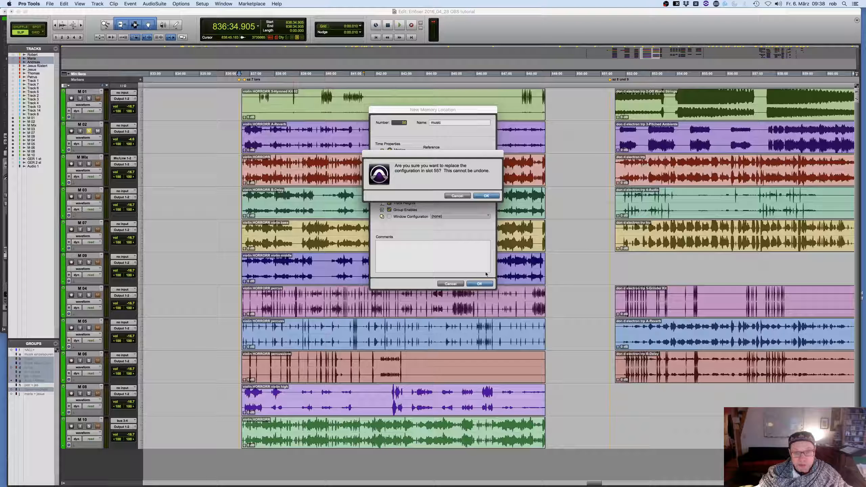
{"action": "left_click", "coordinate": [491, 196]}
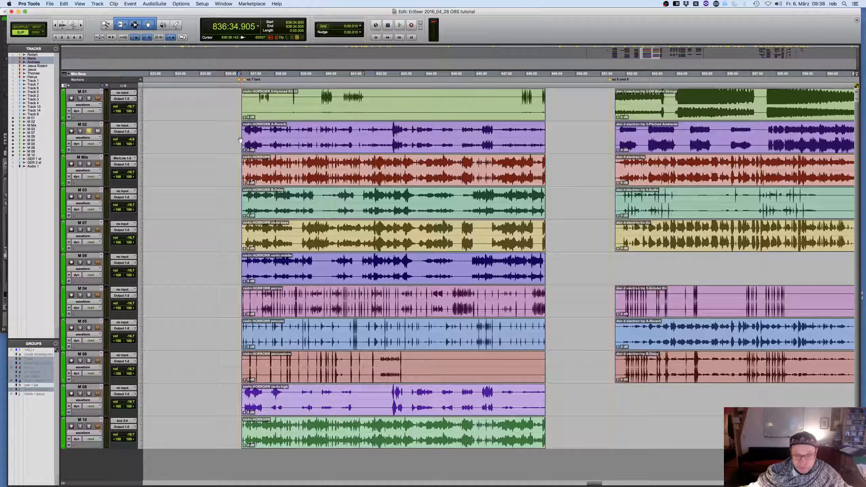
Recall memory location 33, "go on here", and switch back to memory location 55, "music", to compare the stored views
{"action": "key", "text": "KP_Decimal"}
{"action": "key", "text": "KP_1"}
{"action": "key", "text": "KP_Decimal"}
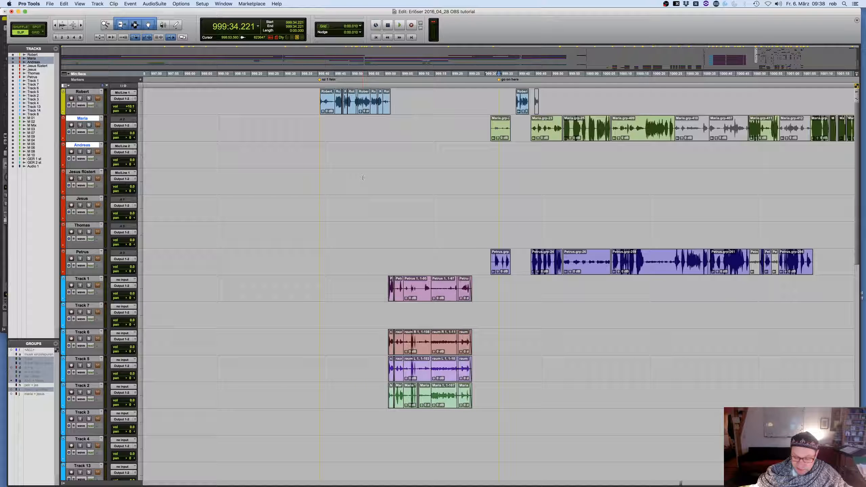
{"action": "key", "text": "KP_Decimal"}
{"action": "key", "text": "KP_2"}
{"action": "key", "text": "KP_Decimal"}
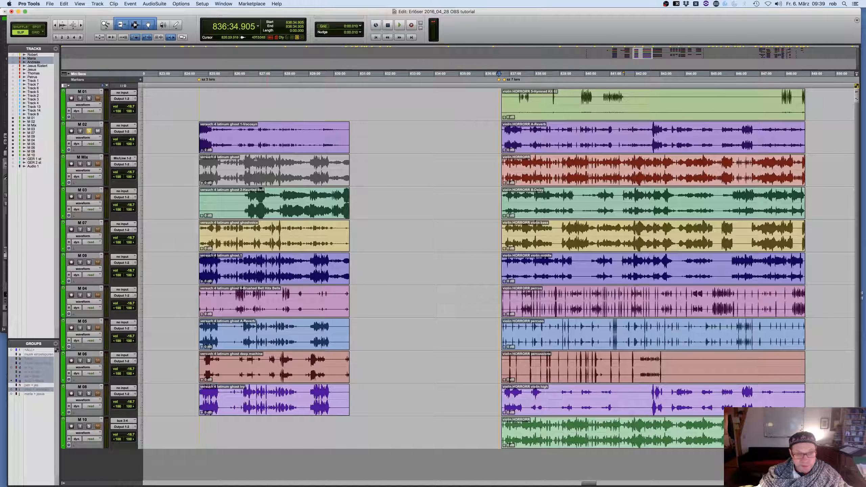
Place the edit cursor in the "versuch 4 latinum ghost" clip on M 02 and zoom the timeline in and out around it
{"action": "left_click", "coordinate": [250, 130]}
{"action": "key", "text": "t"}
{"action": "key", "text": "t"}
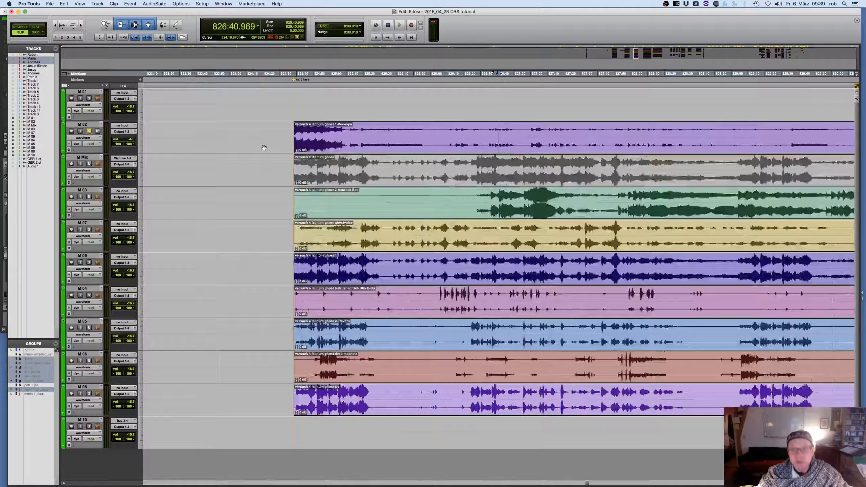
{"action": "key", "text": "r"}
{"action": "key", "text": "r"}
{"action": "key", "text": "r"}
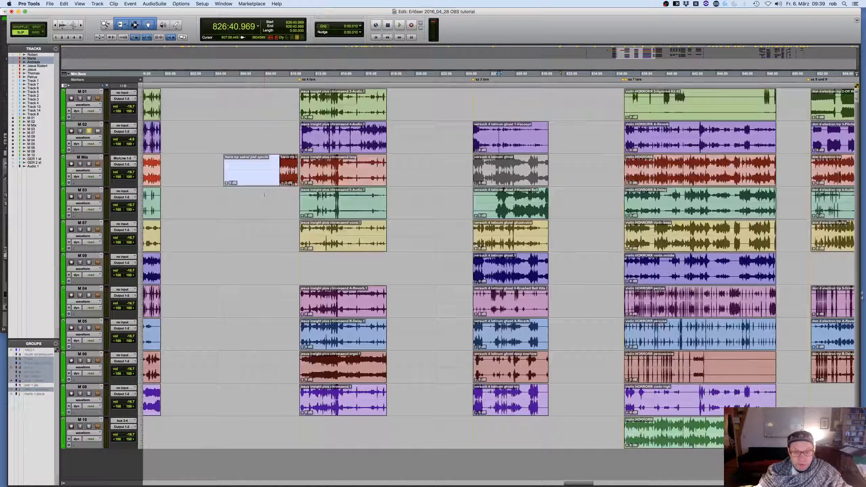
Show all hidden tracks again, zoom out to the whole session and shrink all track heights until every track fits in the view
{"action": "key", "text": "super+bracketleft"}
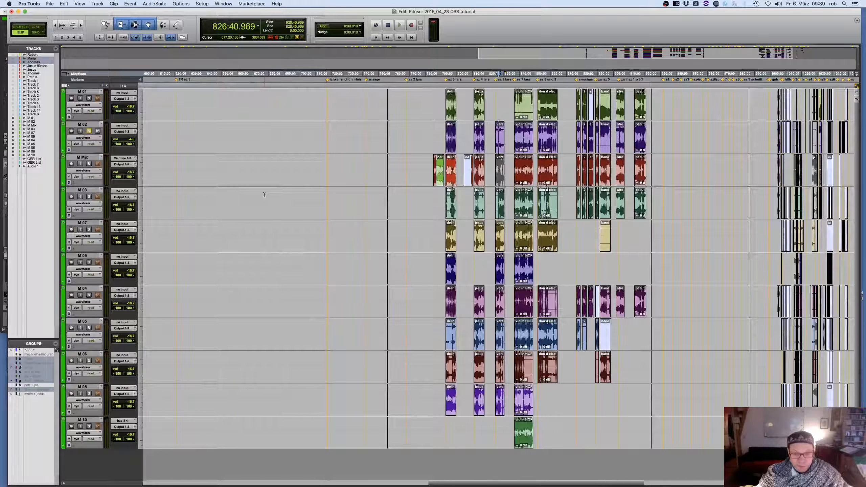
{"action": "left_click", "coordinate": [14, 99], "text": "alt"}
{"action": "key", "text": "super+bracketleft"}
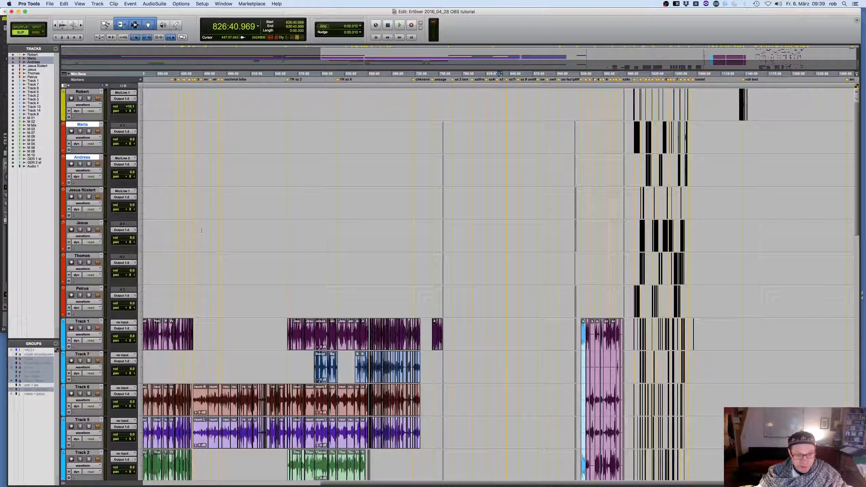
{"action": "key", "text": "super+bracketleft"}
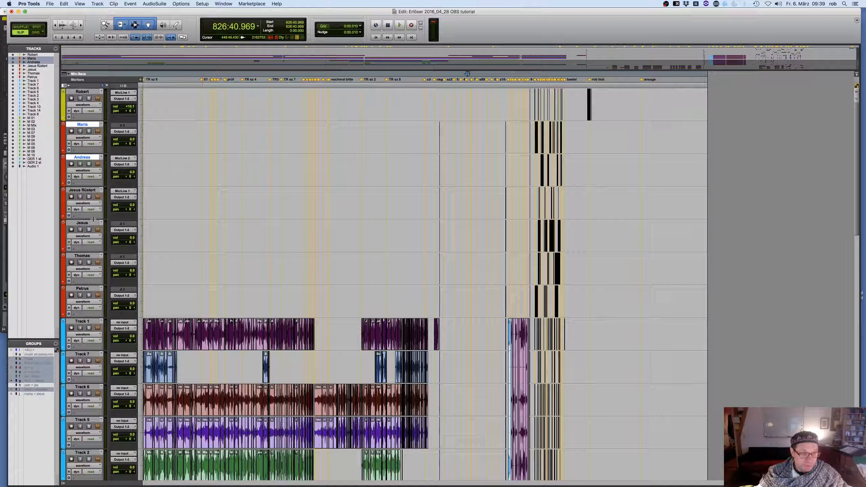
{"action": "left_click_drag", "start_coordinate": [94, 219], "coordinate": [101, 194]}
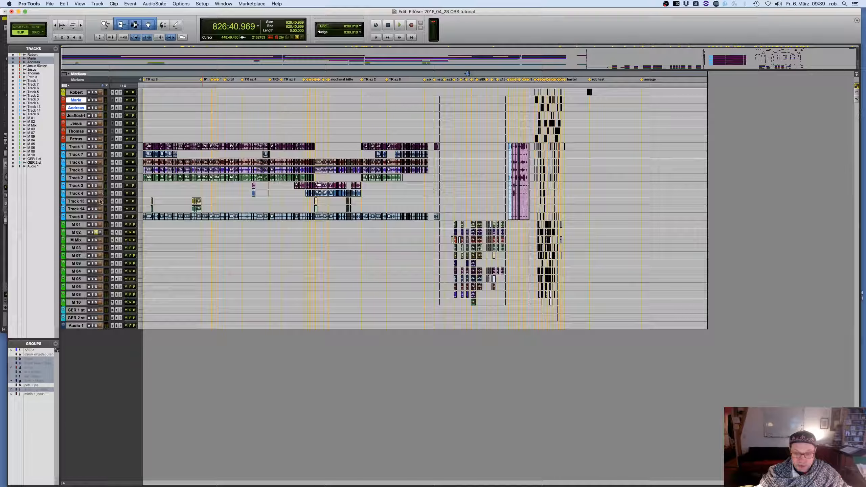